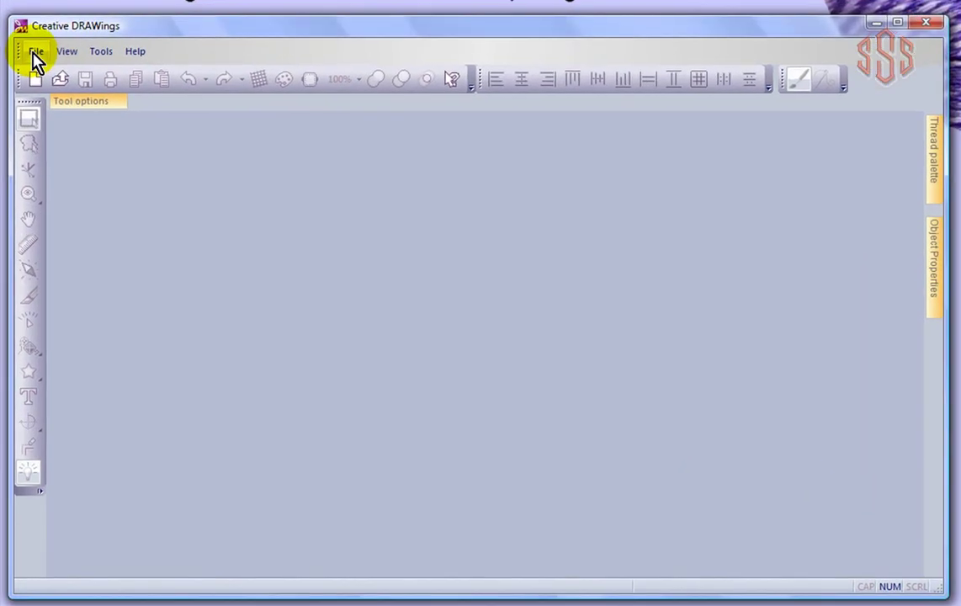
- Create a new blank graphic in the 200 x 200 square hoop, keeping the default fabric
left_click(35, 52)
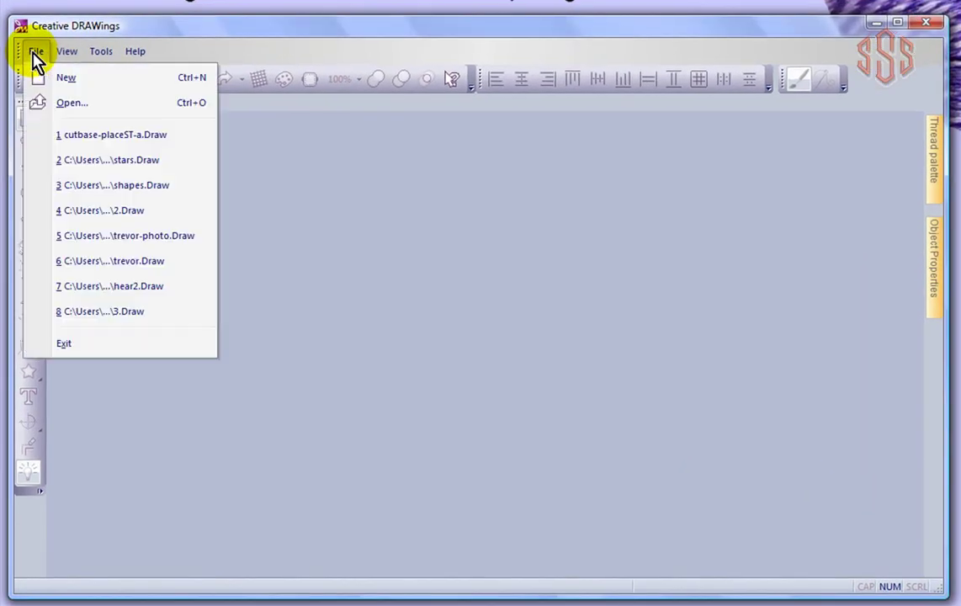
left_click(63, 81)
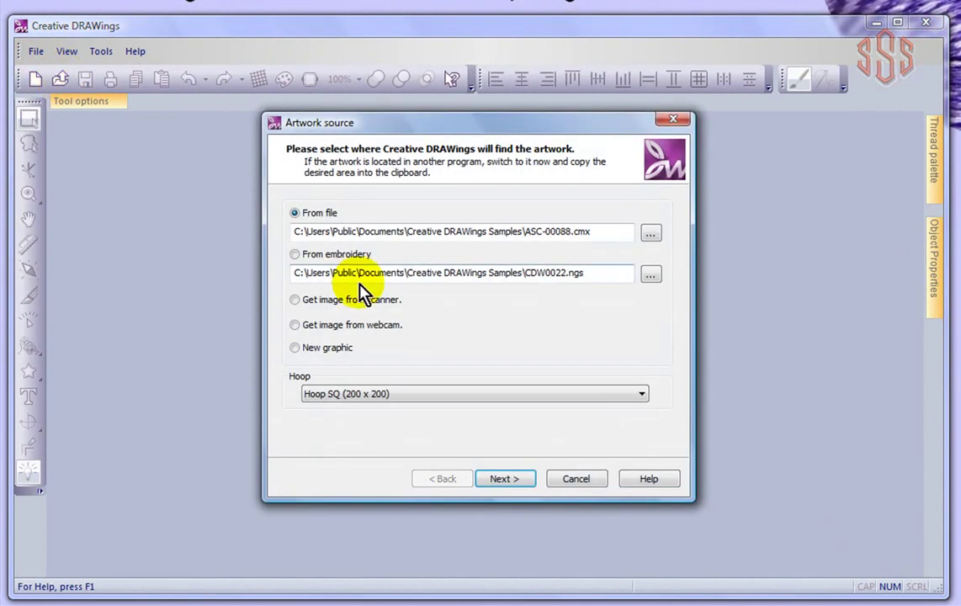
left_click(295, 347)
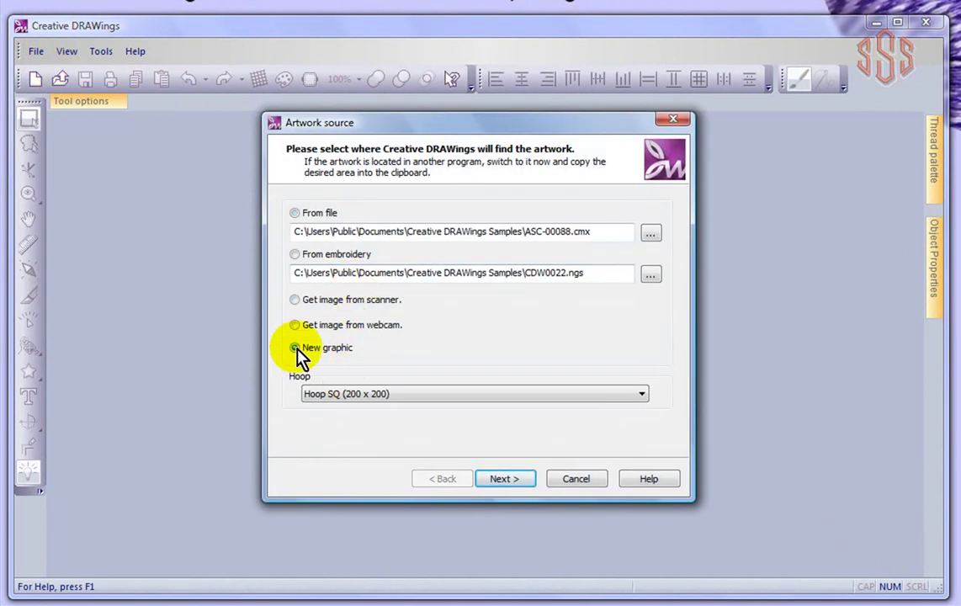
left_click(505, 479)
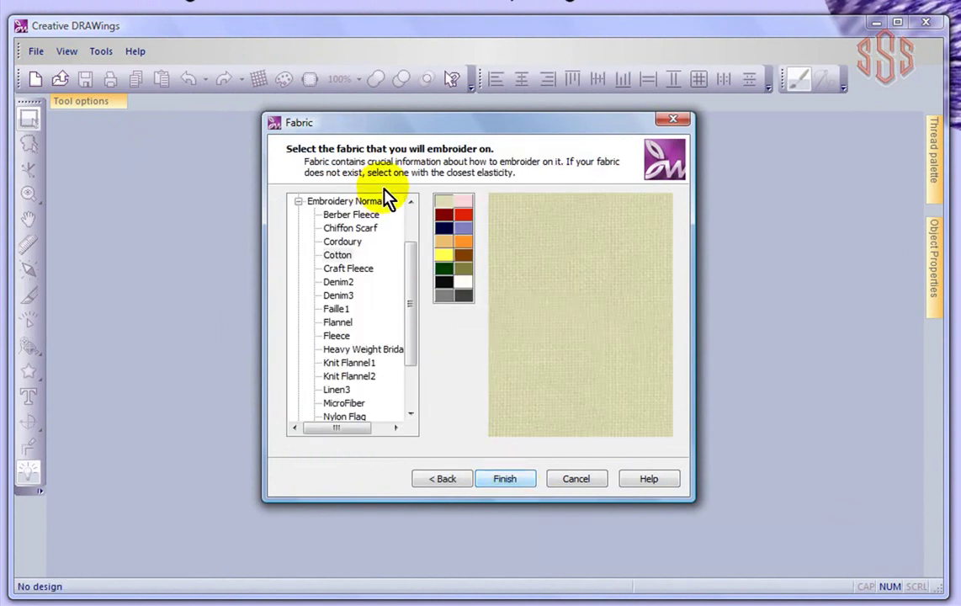
left_click(503, 479)
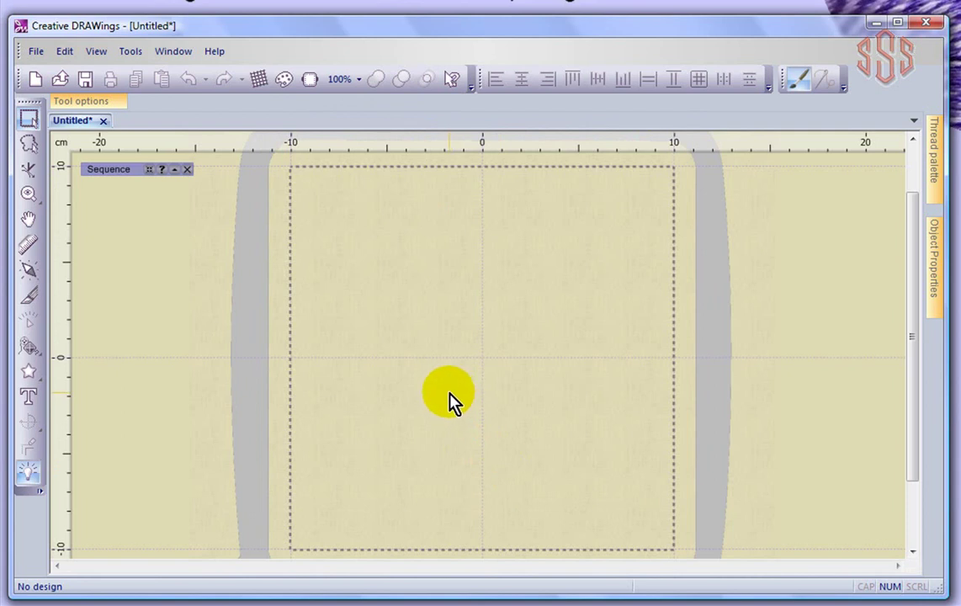
- Draw a six-pointed star, about 9.6 x 10.2 cm, in the upper centre of the hoop
left_click(29, 378)
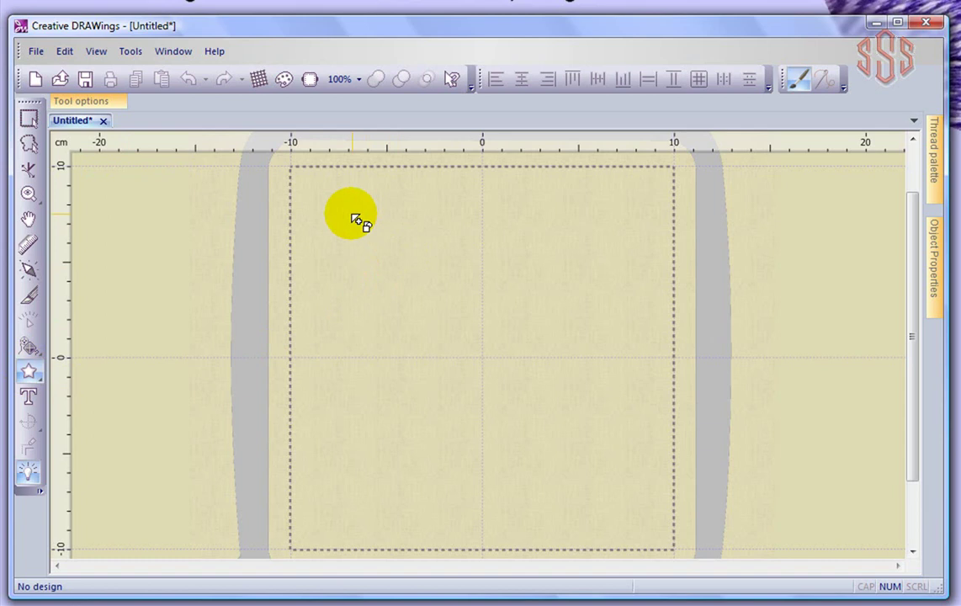
left_click_drag(354, 215, 564, 412)
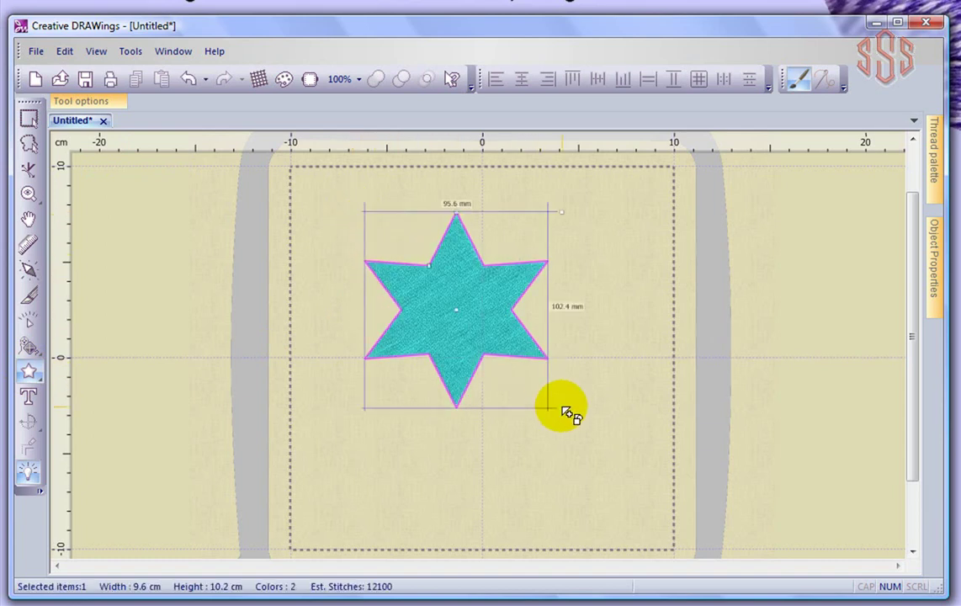
key("Escape")
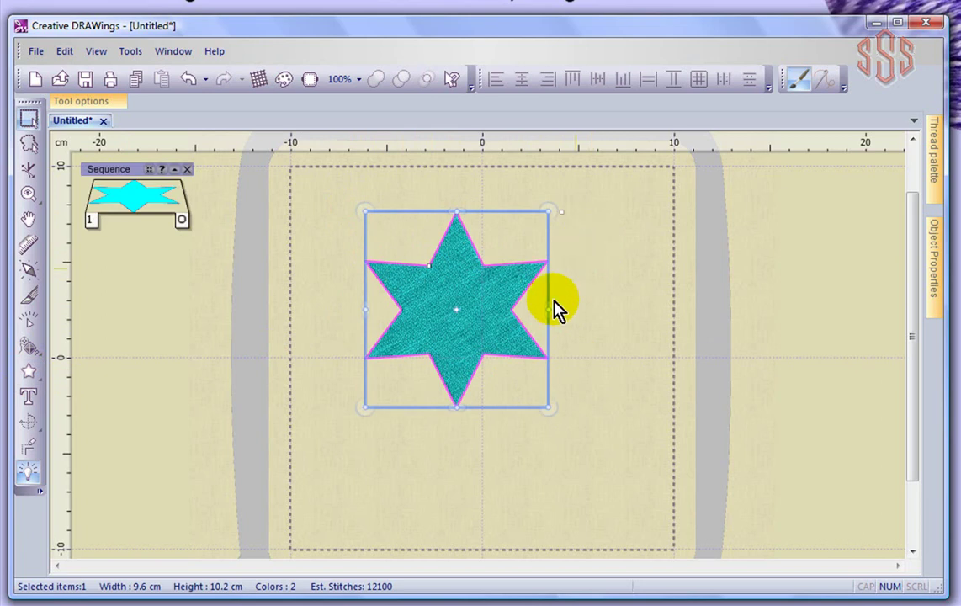
- Select the new star, then deselect it and zoom to inspect its roughly 12100 stitches
left_click_drag(457, 261, 447, 275)
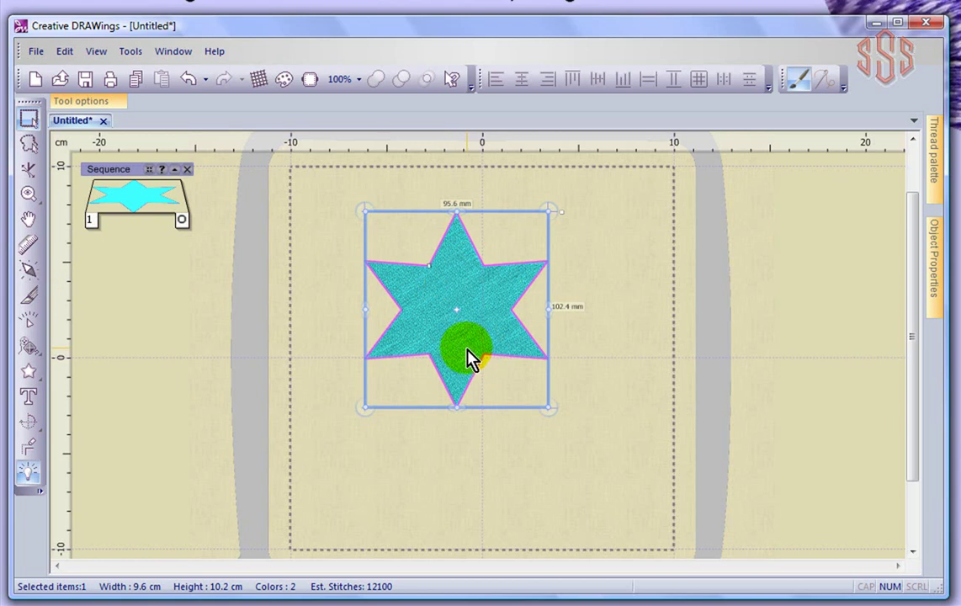
scroll(450, 278, "up", 3)
left_click(768, 262)
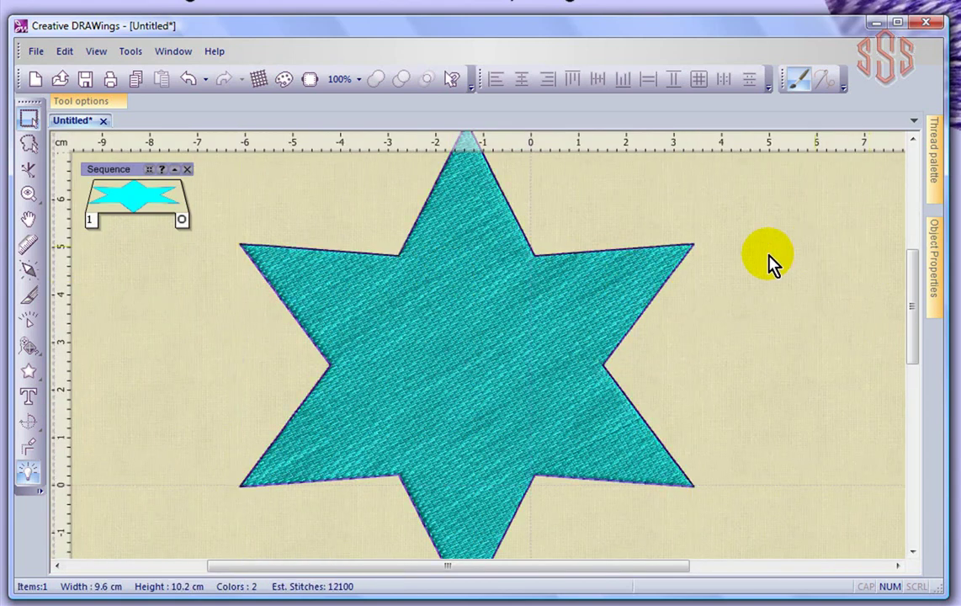
scroll(536, 271, "up", 3)
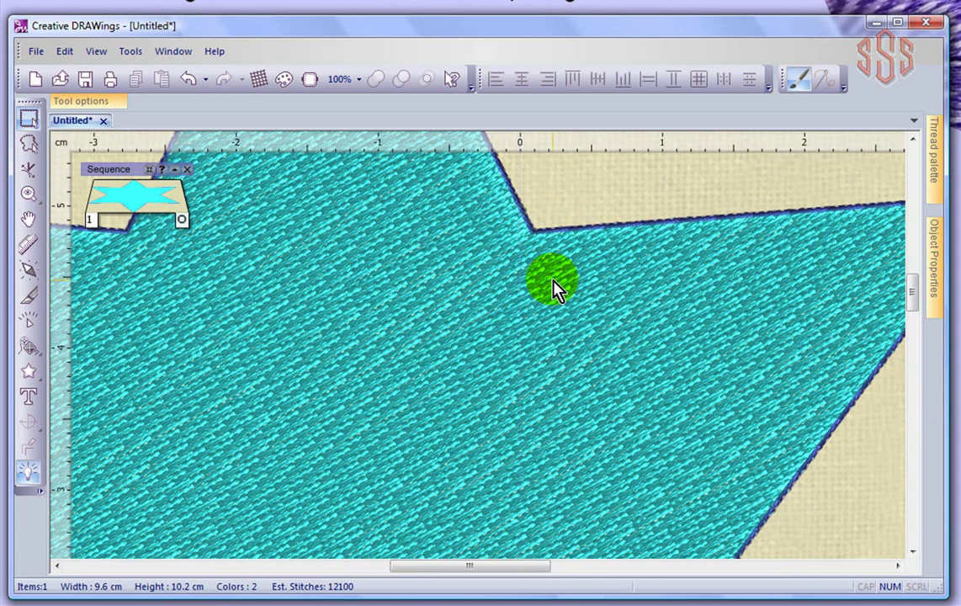
scroll(552, 279, "down", 1)
scroll(552, 282, "down", 3)
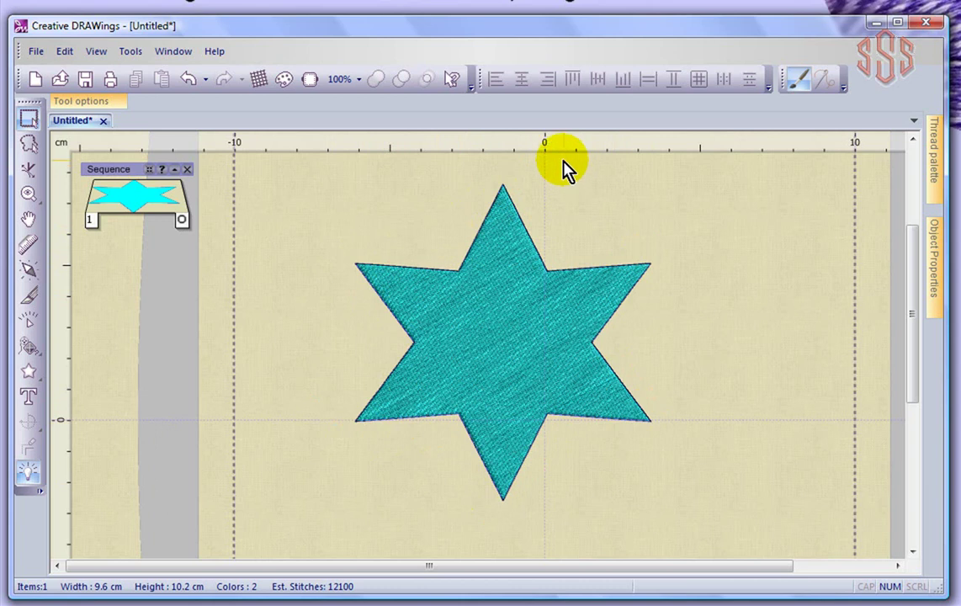
- Reduce the star's Number of rays from 6 to 5, making it 10.5 x 9.3 cm
left_click(505, 287)
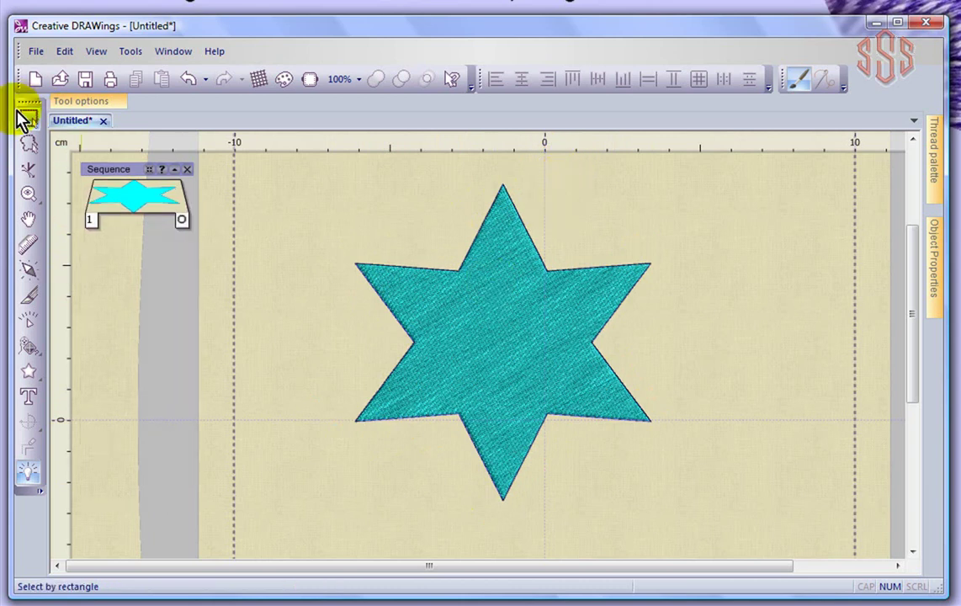
left_click(418, 269)
left_click(515, 284)
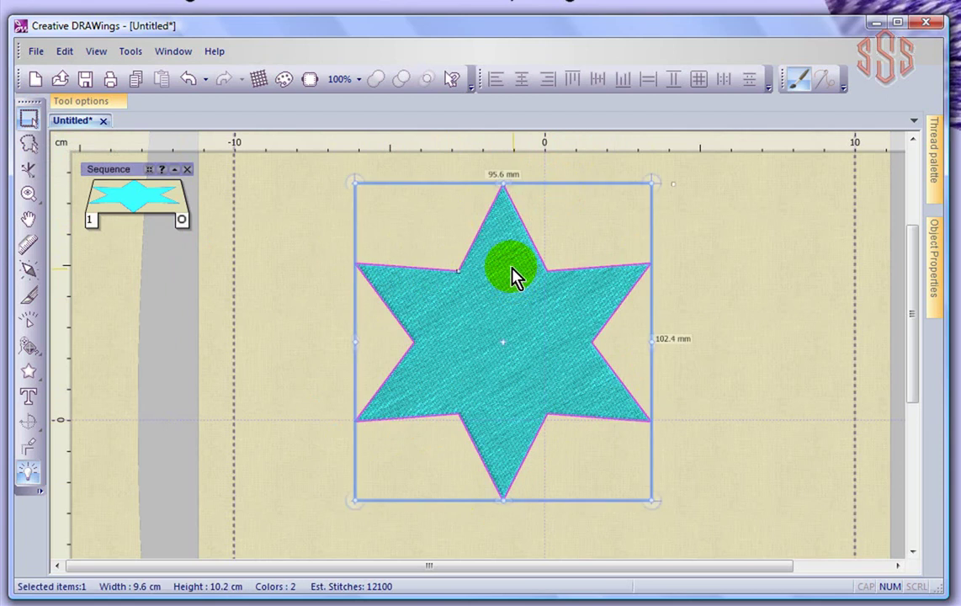
mouse_move(84, 107)
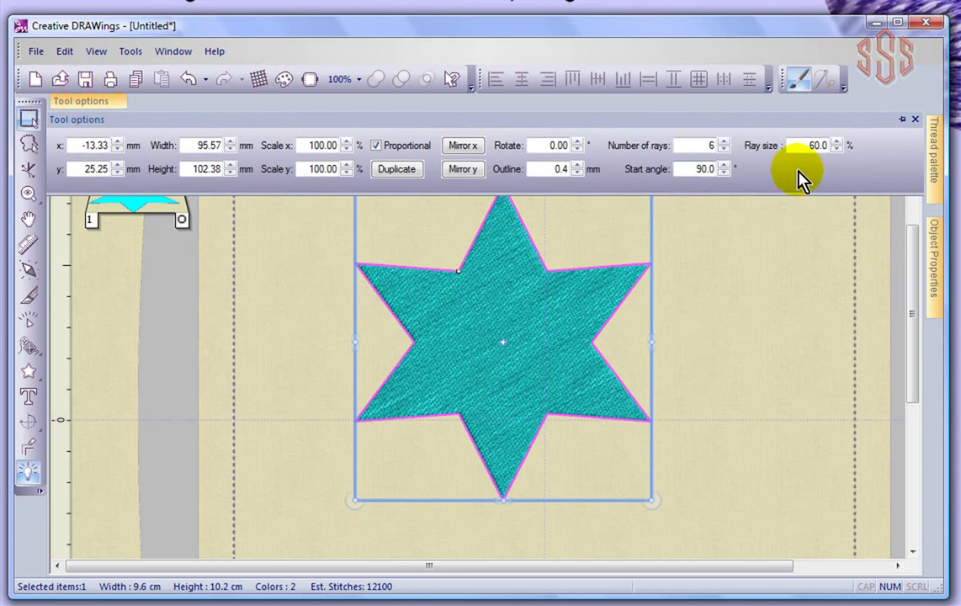
left_click(723, 149)
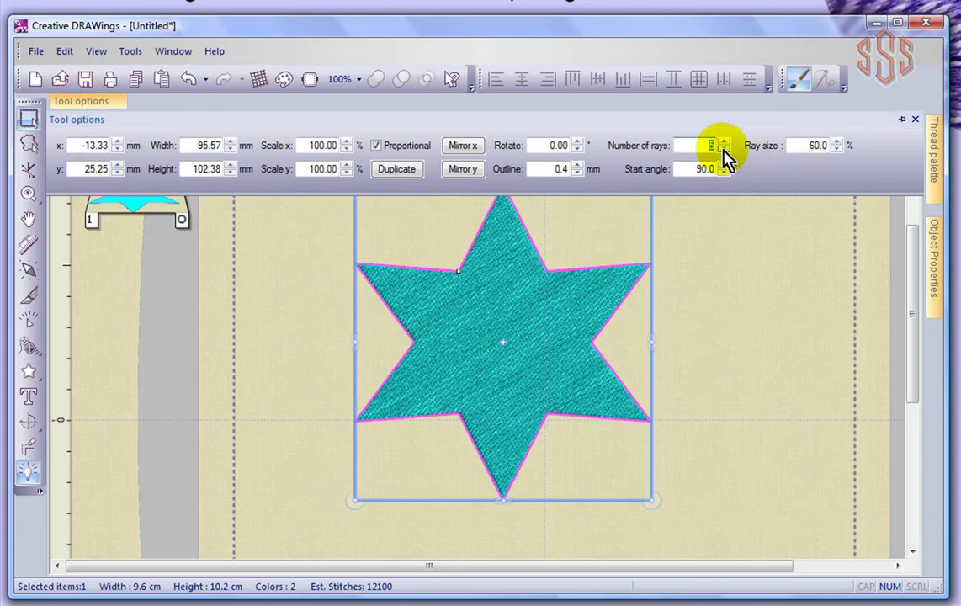
left_click(723, 151)
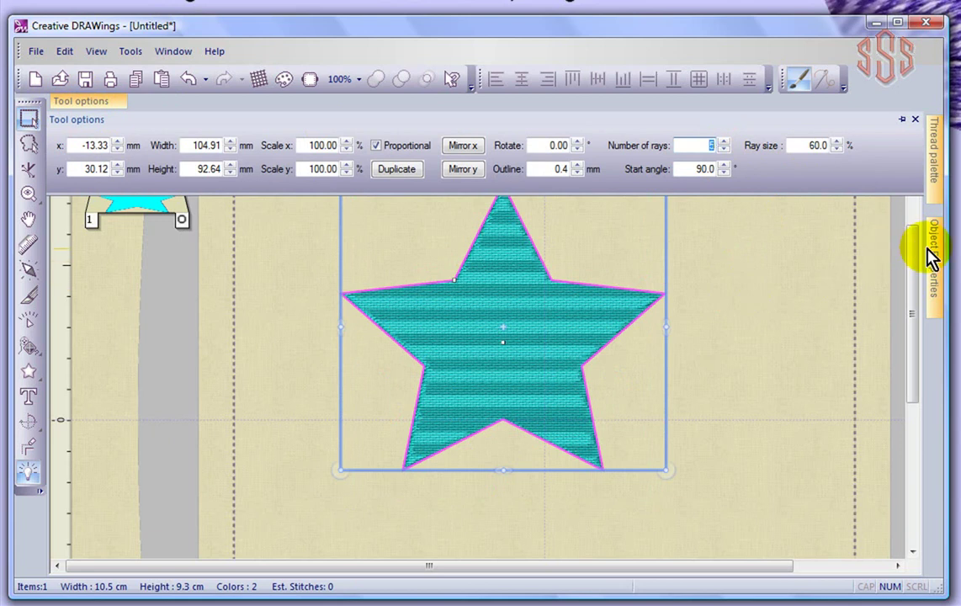
- Switch the star's outline from running stitch to Satin serial, about 12900 stitches
mouse_move(936, 261)
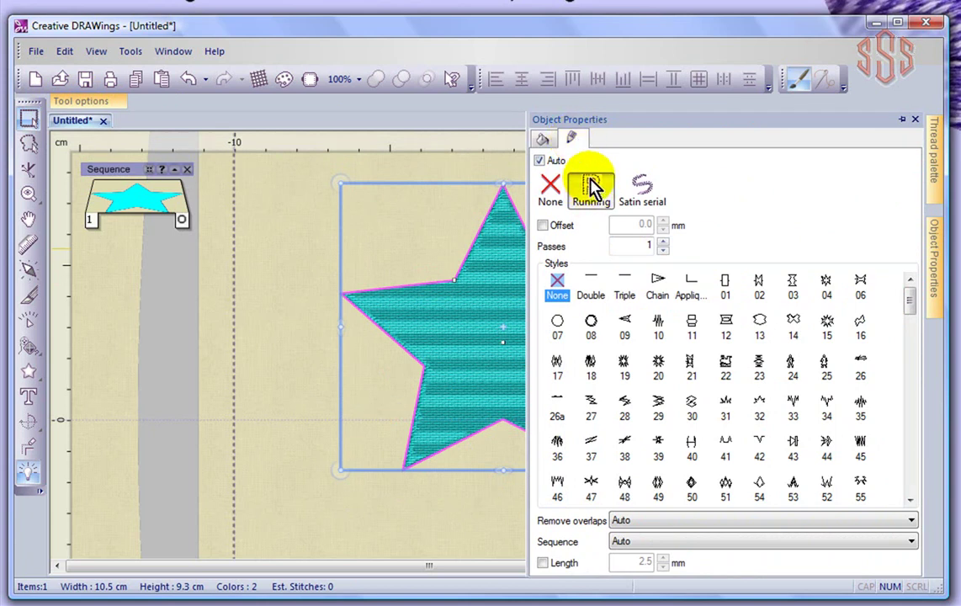
left_click(644, 195)
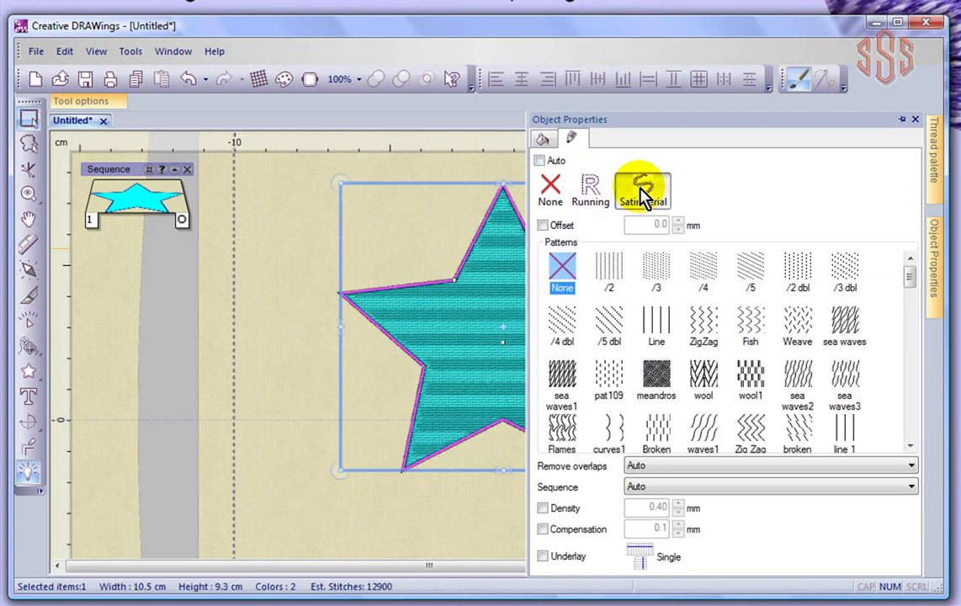
scroll(455, 238, "up", 3)
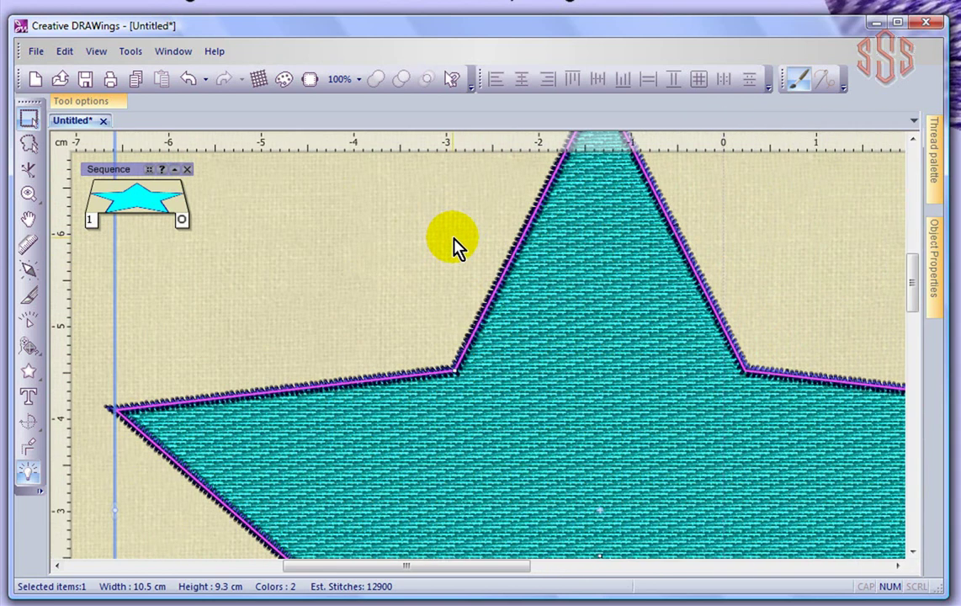
- Set the satin outline width to 2 mm, then deselect the star to view its colours
scroll(453, 240, "up", 1)
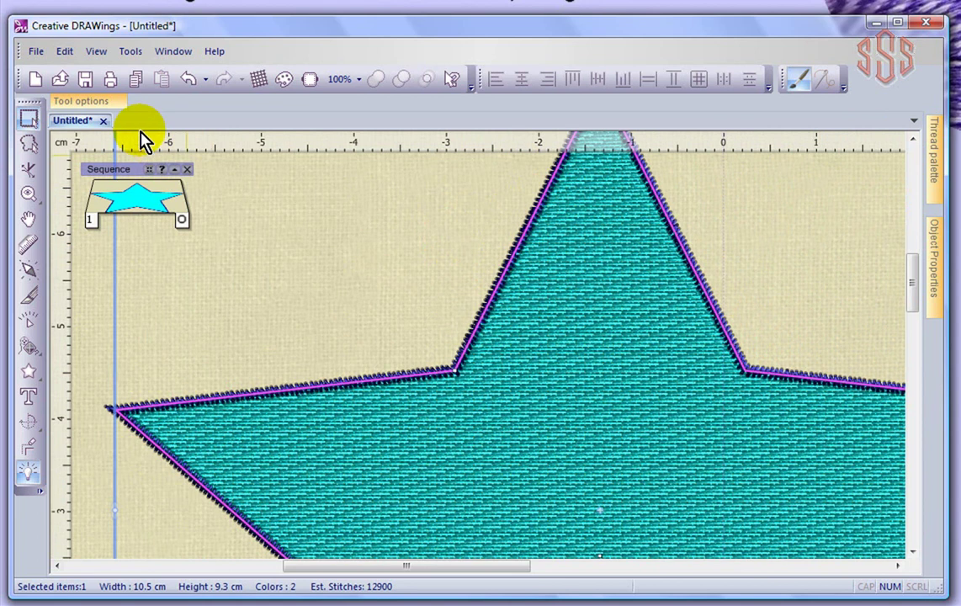
mouse_move(108, 107)
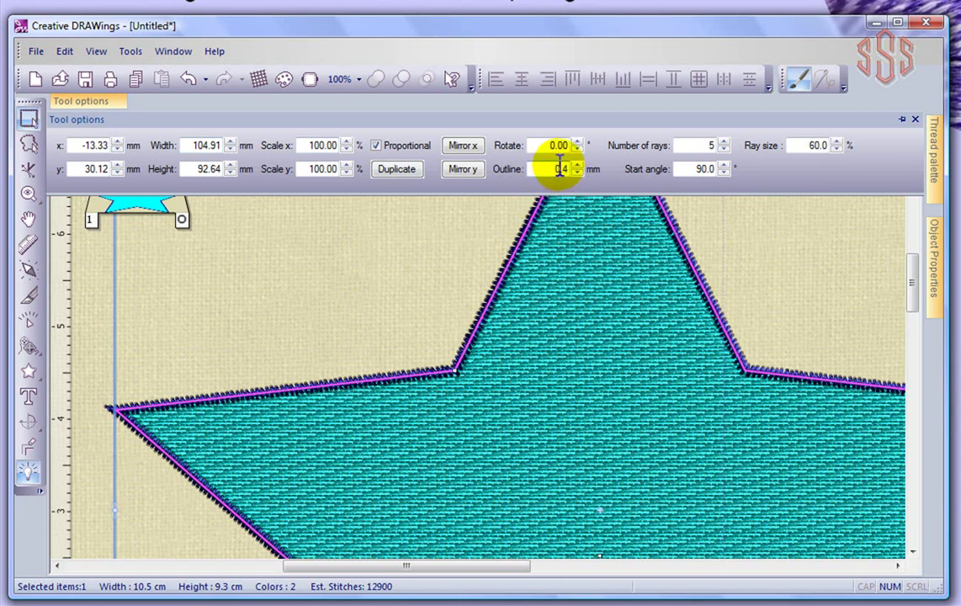
double_click(559, 169)
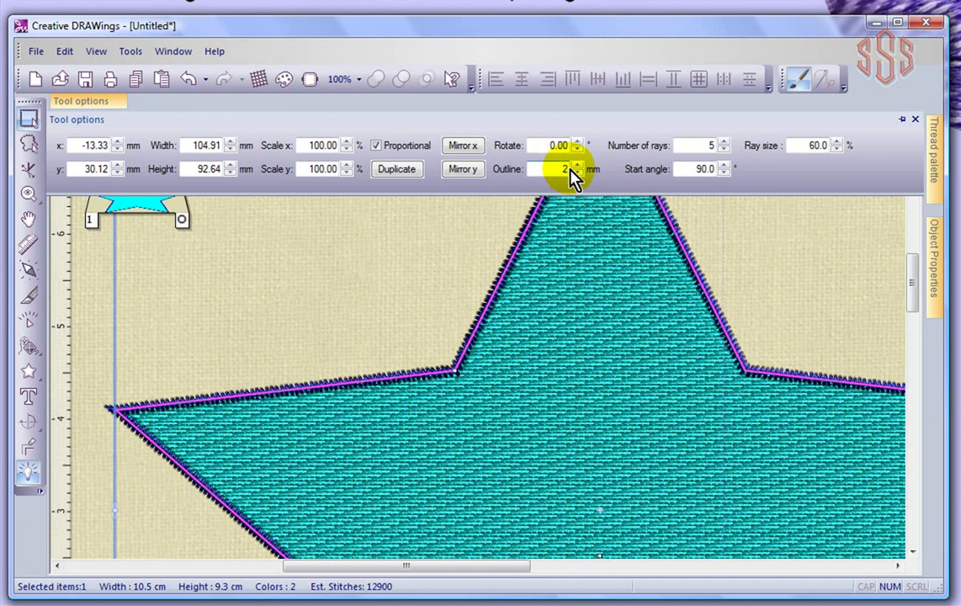
key("Return")
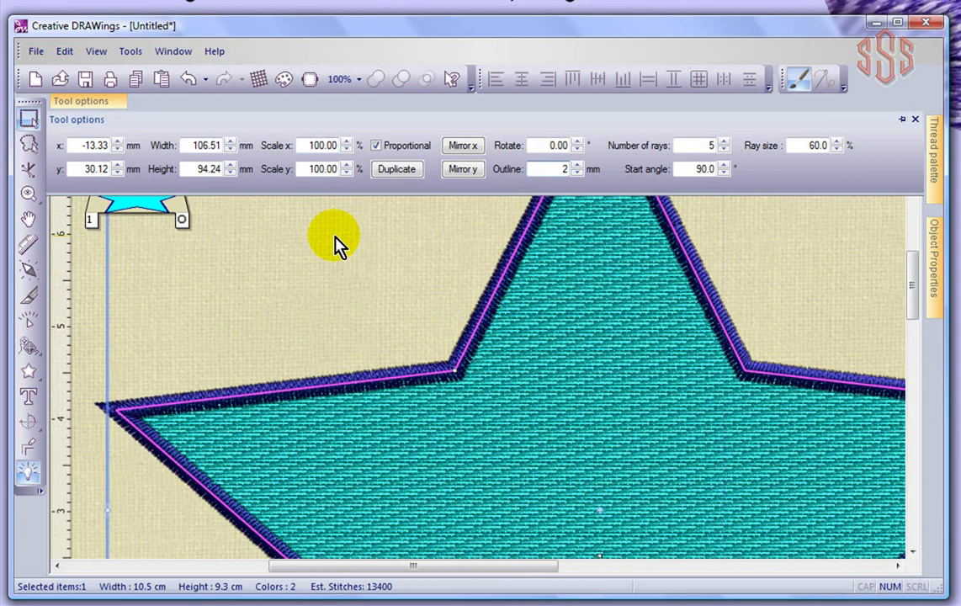
scroll(335, 244, "down", 2)
scroll(334, 244, "down", 2)
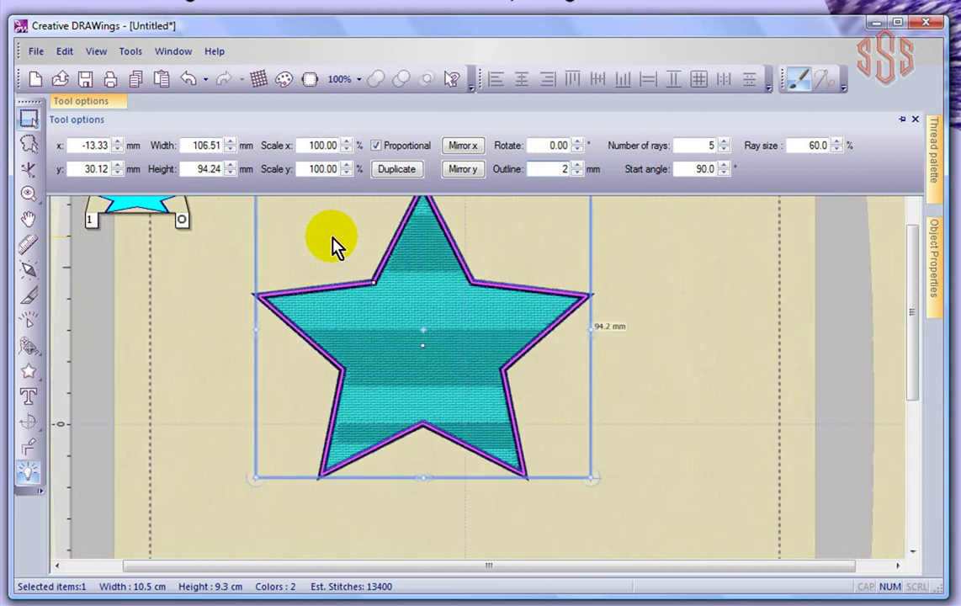
scroll(444, 320, "up", 1)
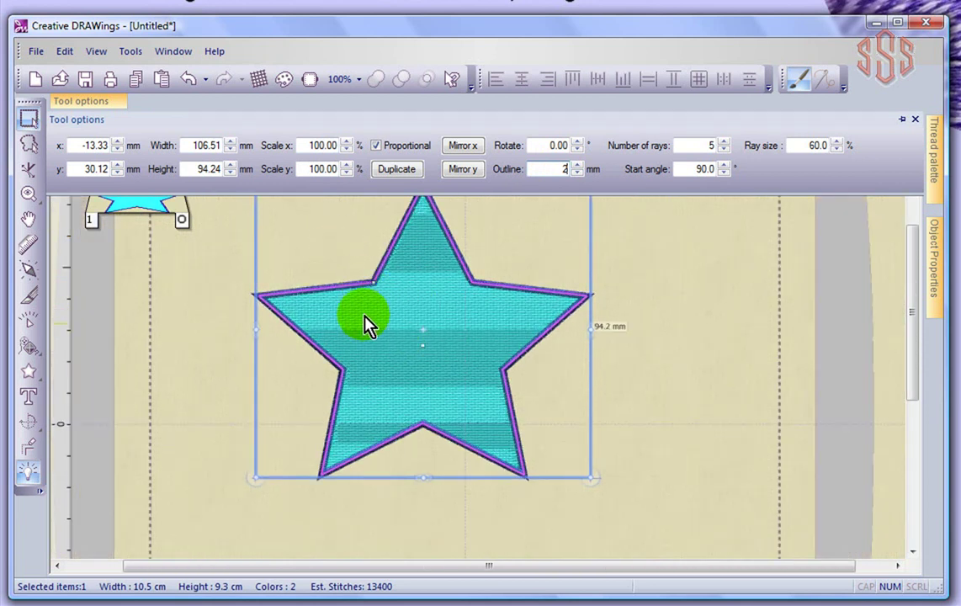
left_click(189, 295)
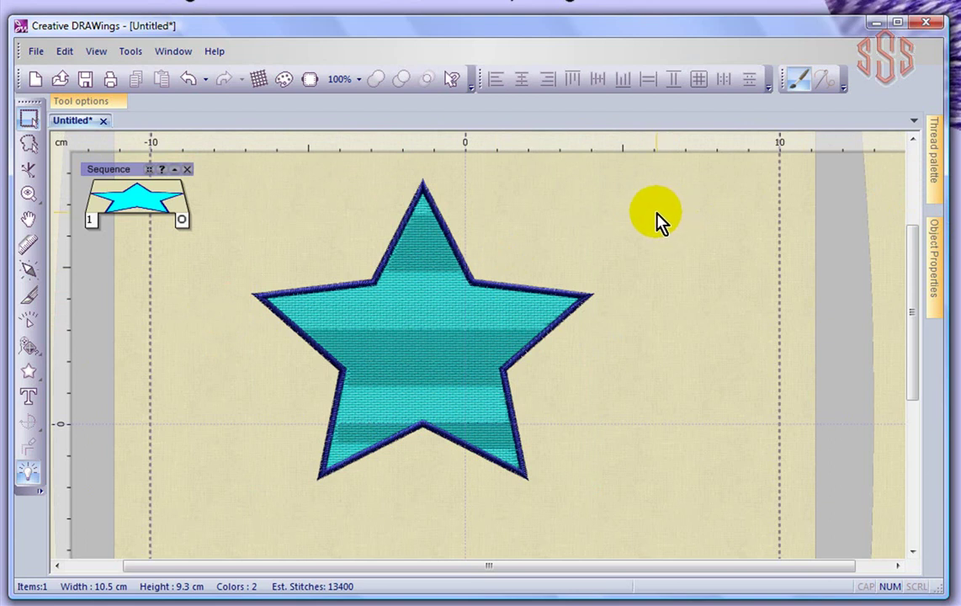
- Export the star design to the Wings' Modular editor with File > Export > To Editor
left_click(32, 52)
left_click(67, 52)
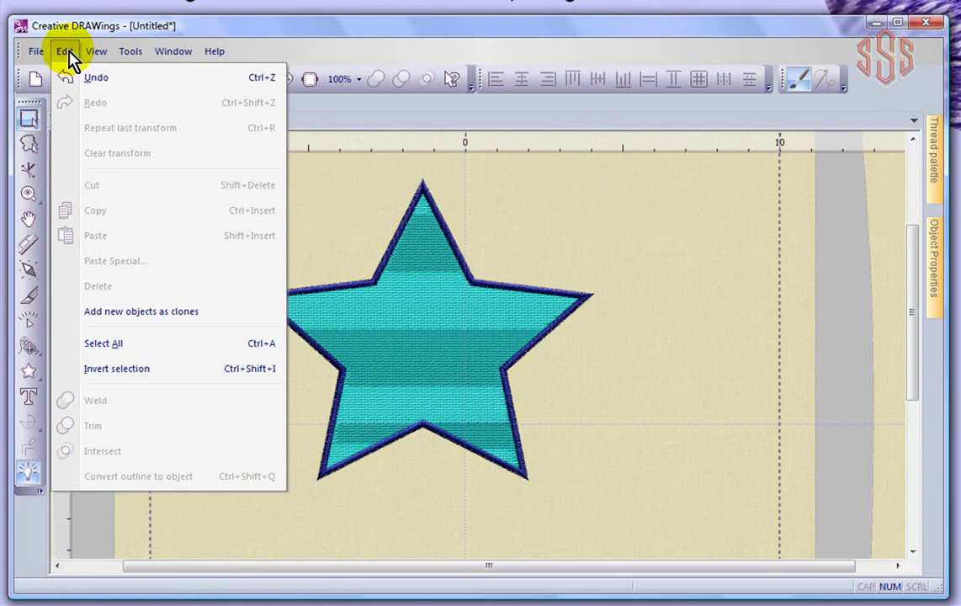
mouse_move(32, 54)
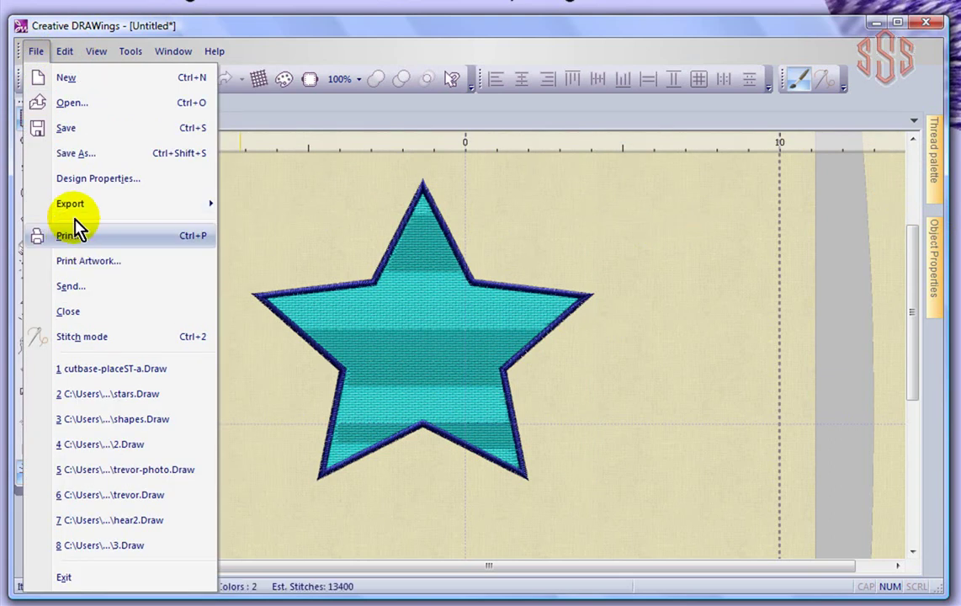
mouse_move(78, 209)
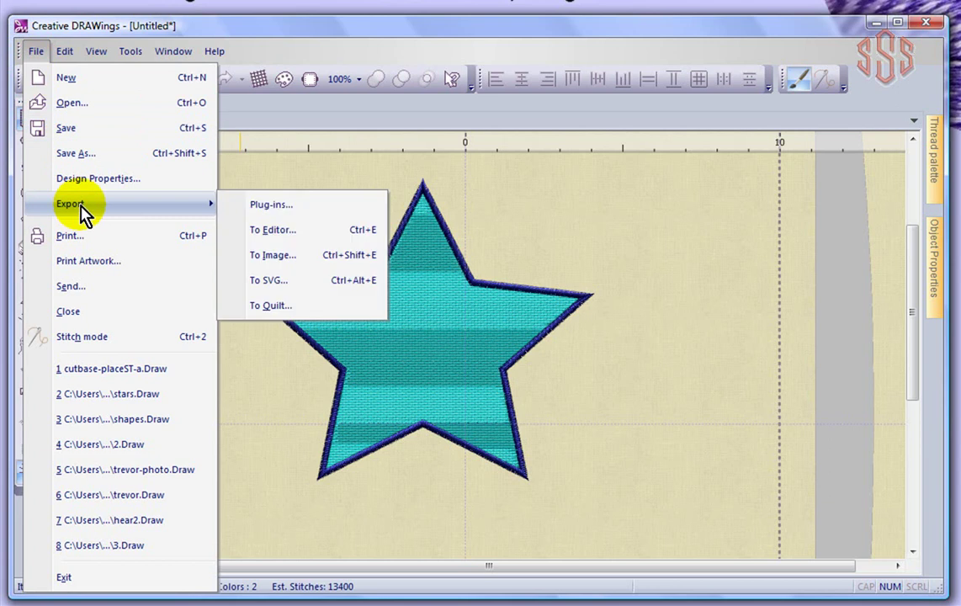
left_click(284, 236)
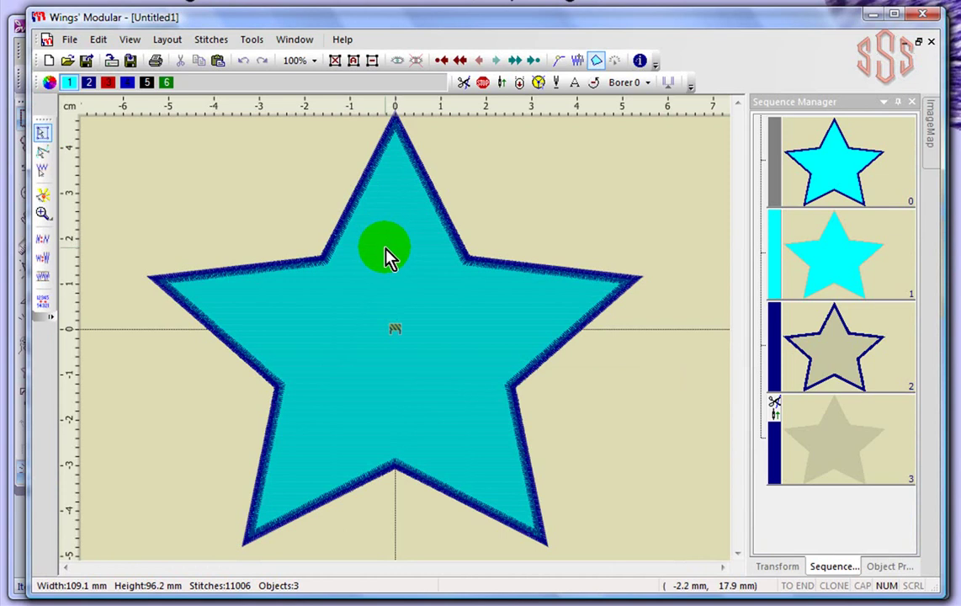
- Deselect the 109.1 x 96.2 mm star to reveal its cyan fill and dark blue outline
left_click(386, 257)
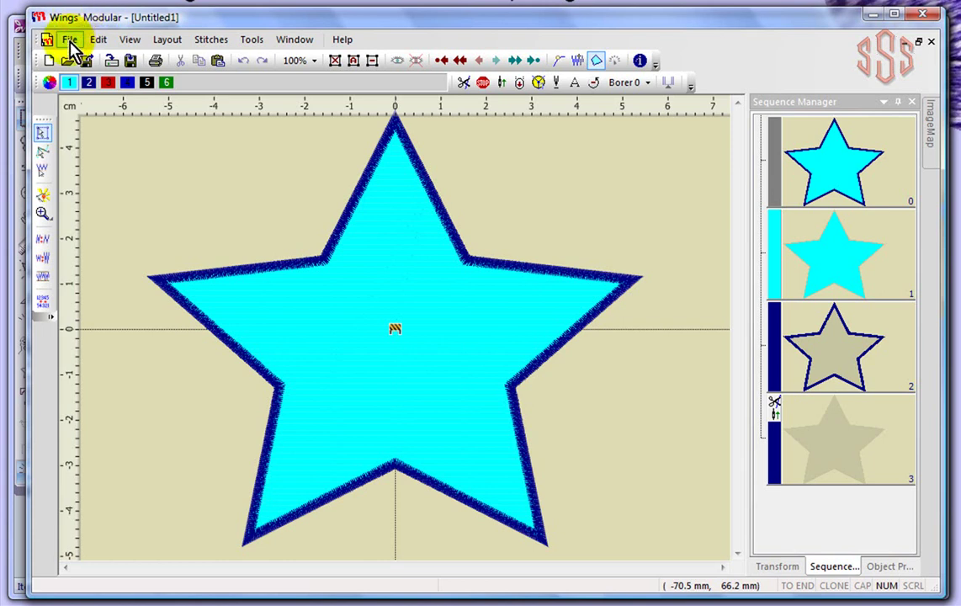
left_click(71, 40)
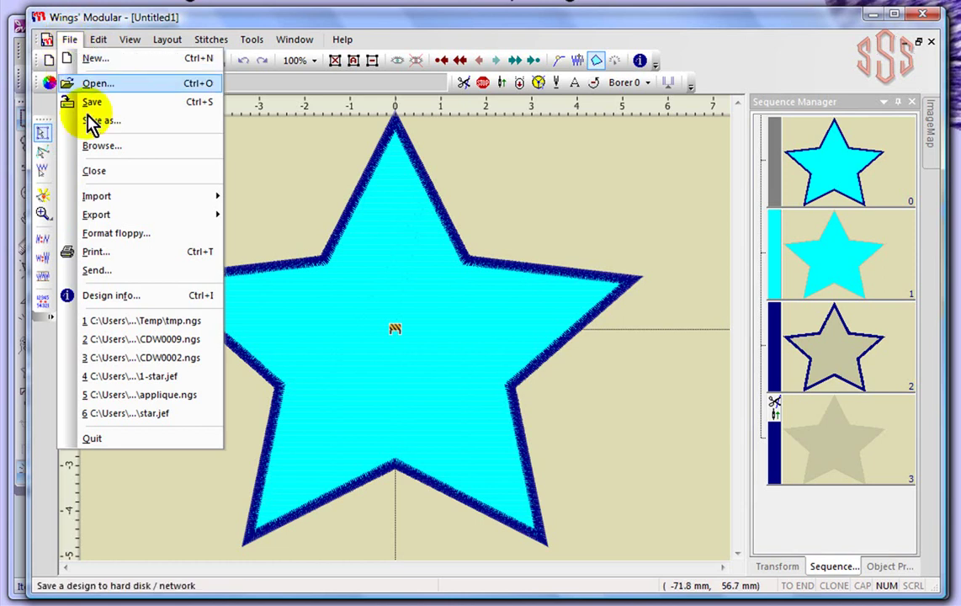
mouse_move(94, 40)
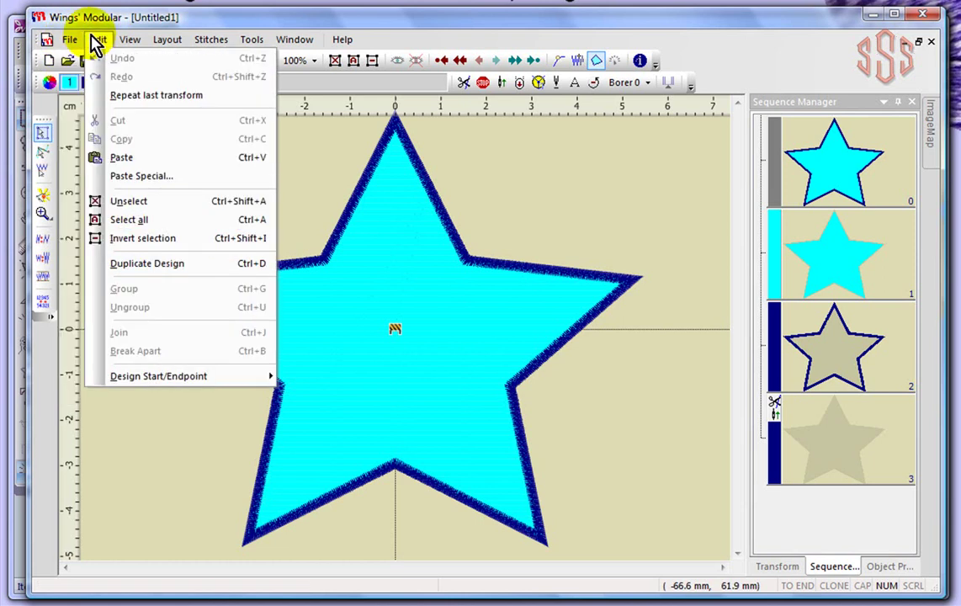
mouse_move(129, 44)
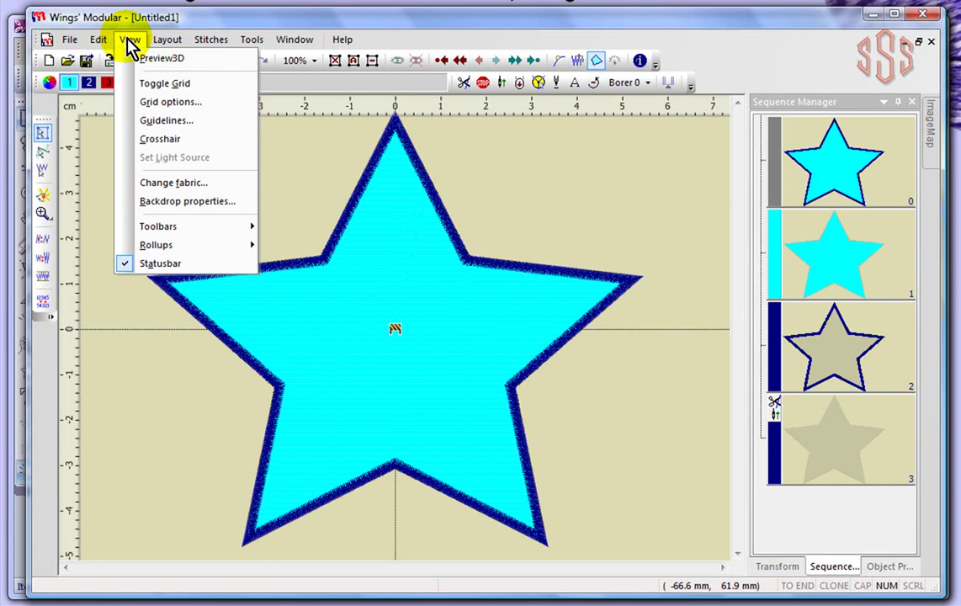
mouse_move(162, 46)
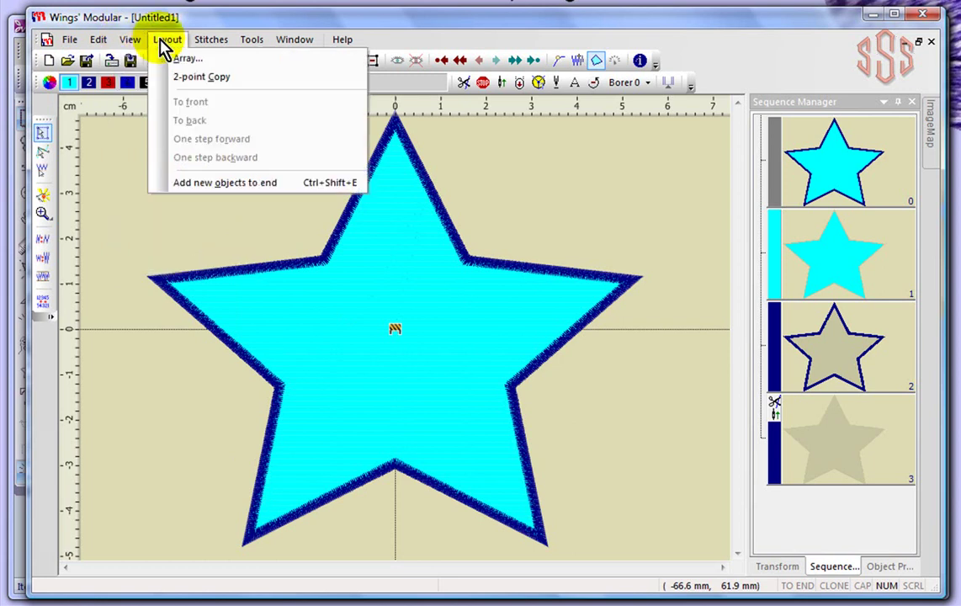
mouse_move(215, 43)
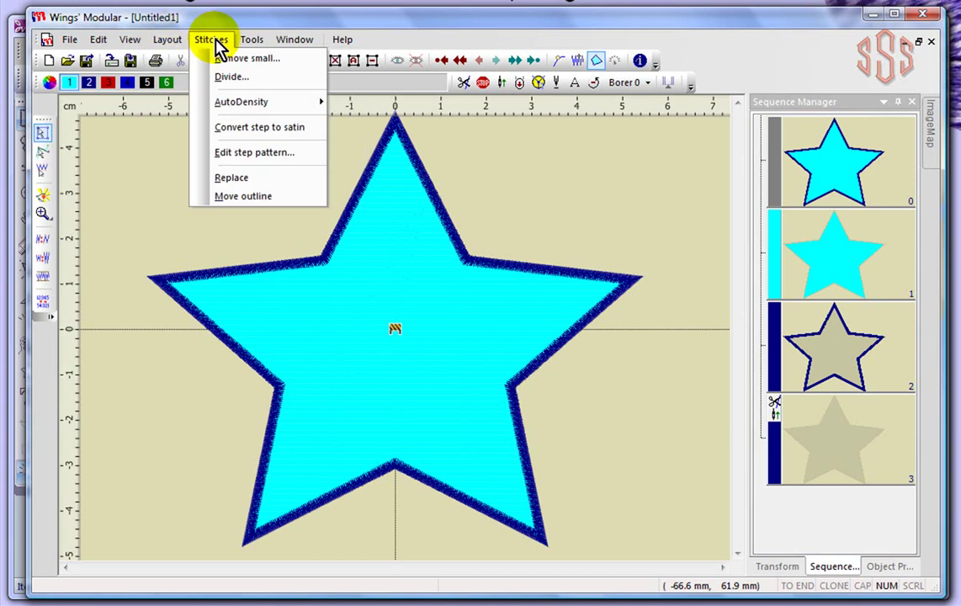
mouse_move(256, 48)
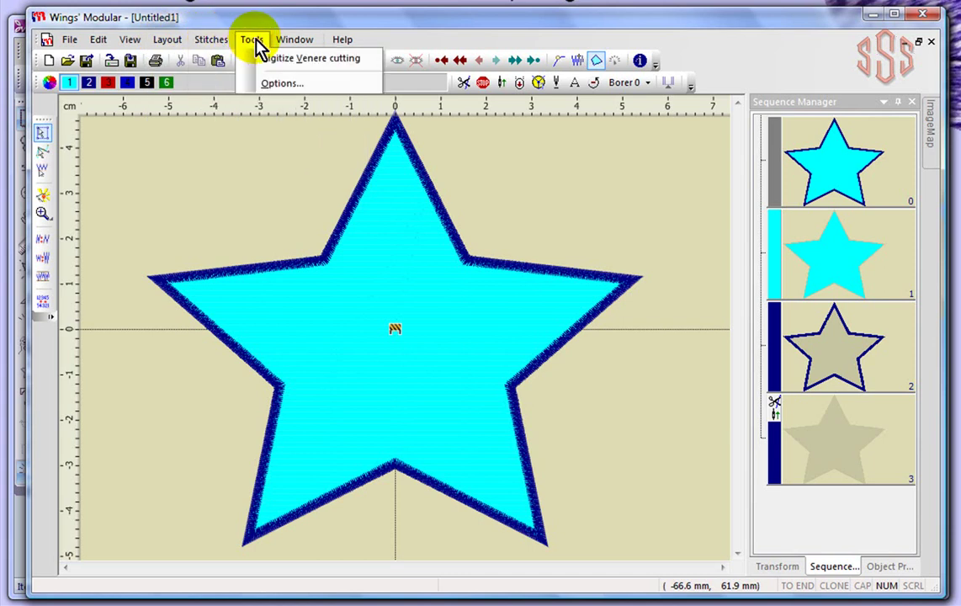
mouse_move(343, 48)
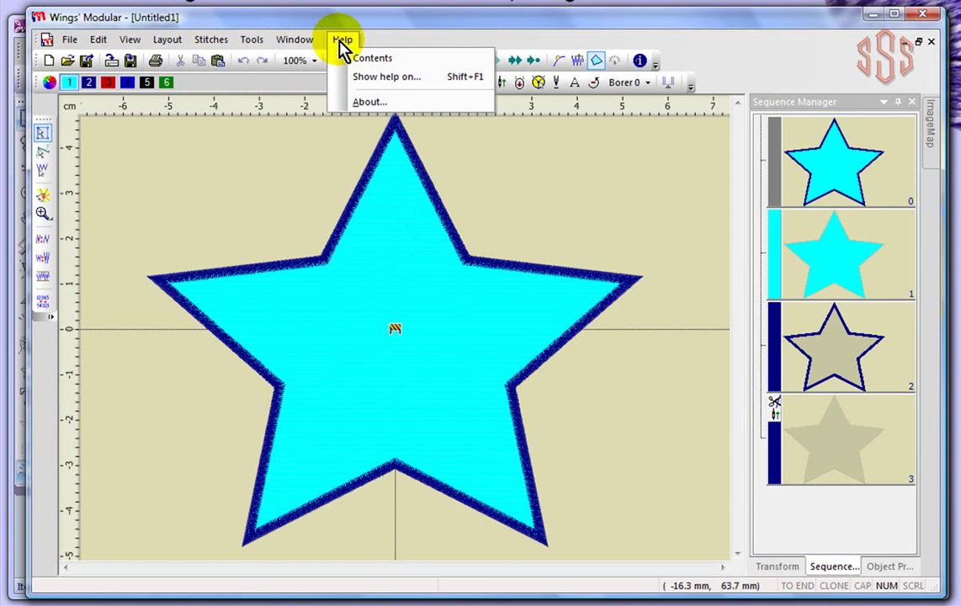
left_click(331, 23)
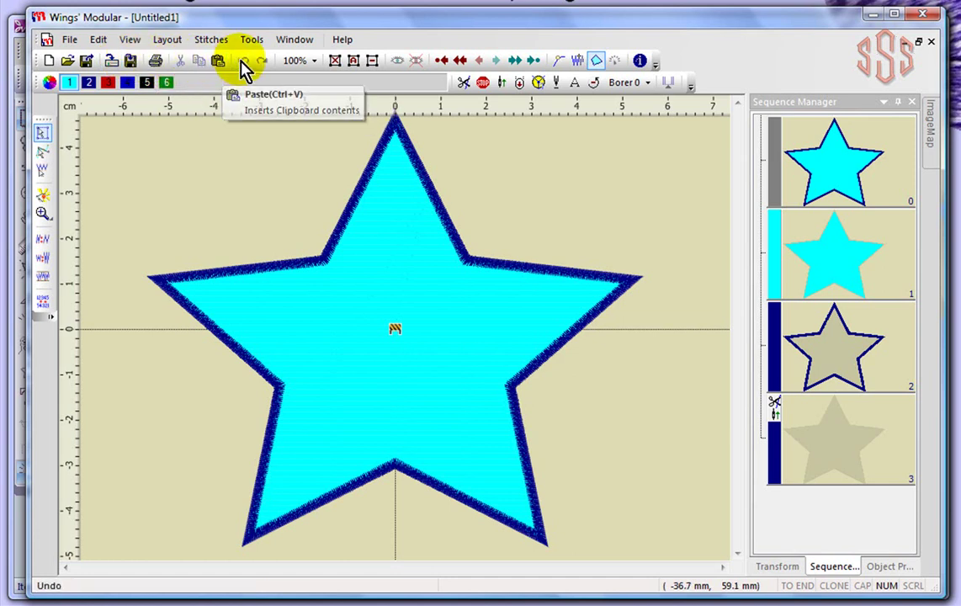
left_click(316, 63)
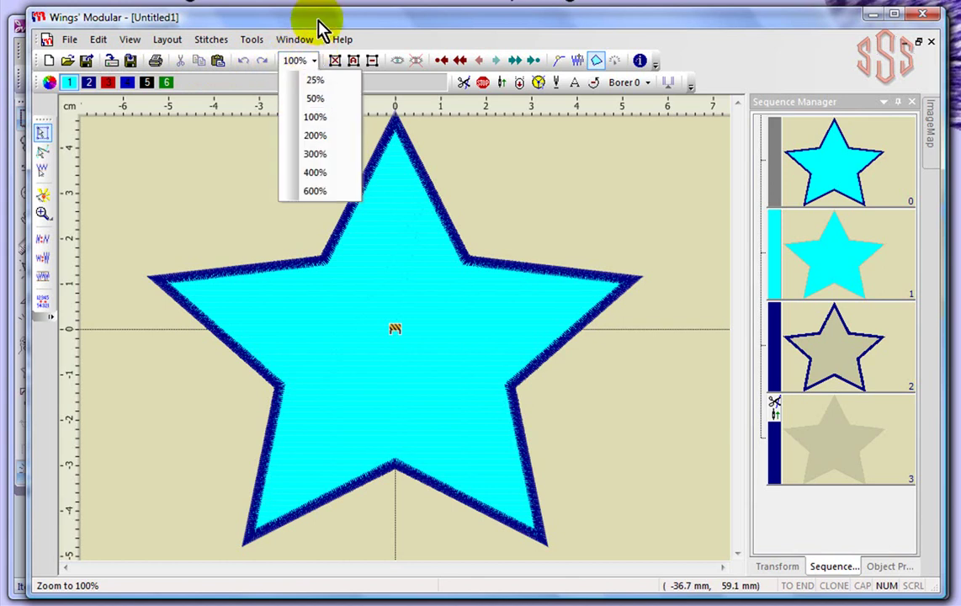
left_click(317, 26)
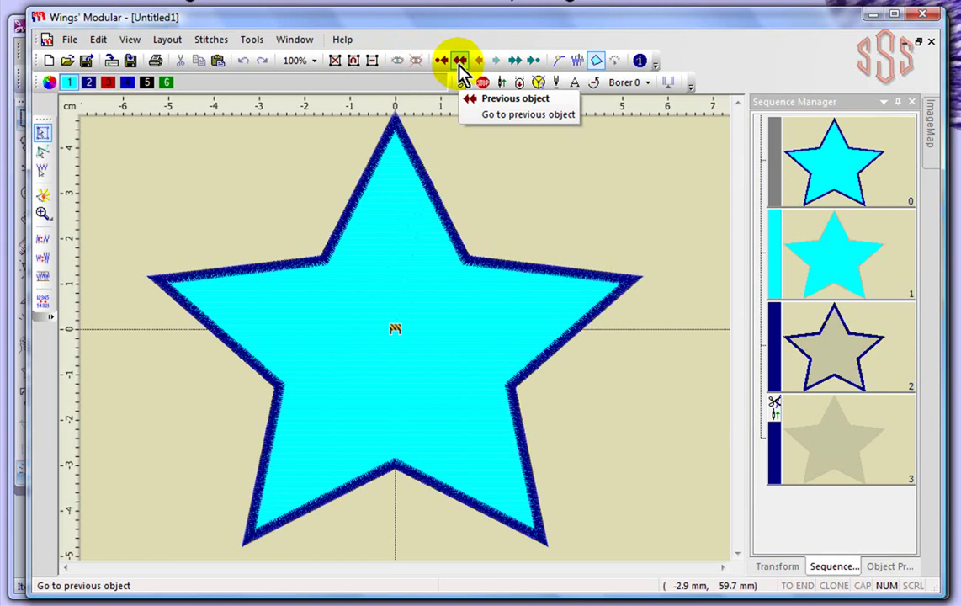
left_click(559, 62)
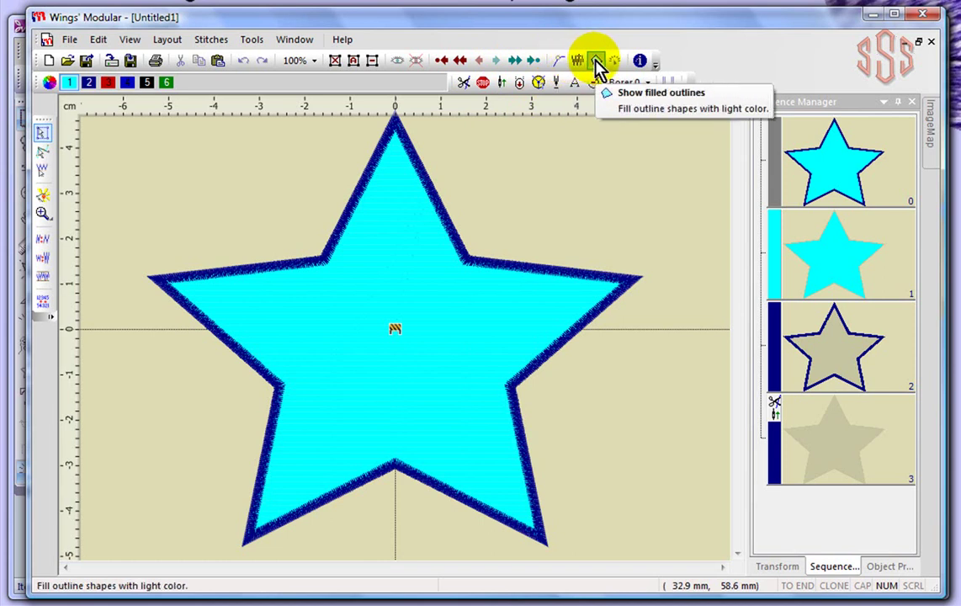
left_click(597, 64)
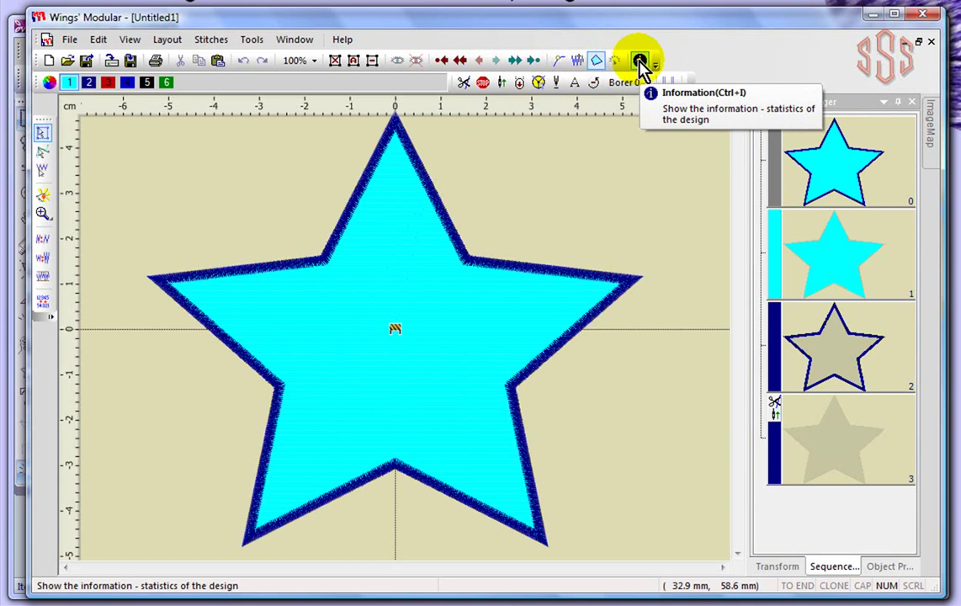
left_click(640, 62)
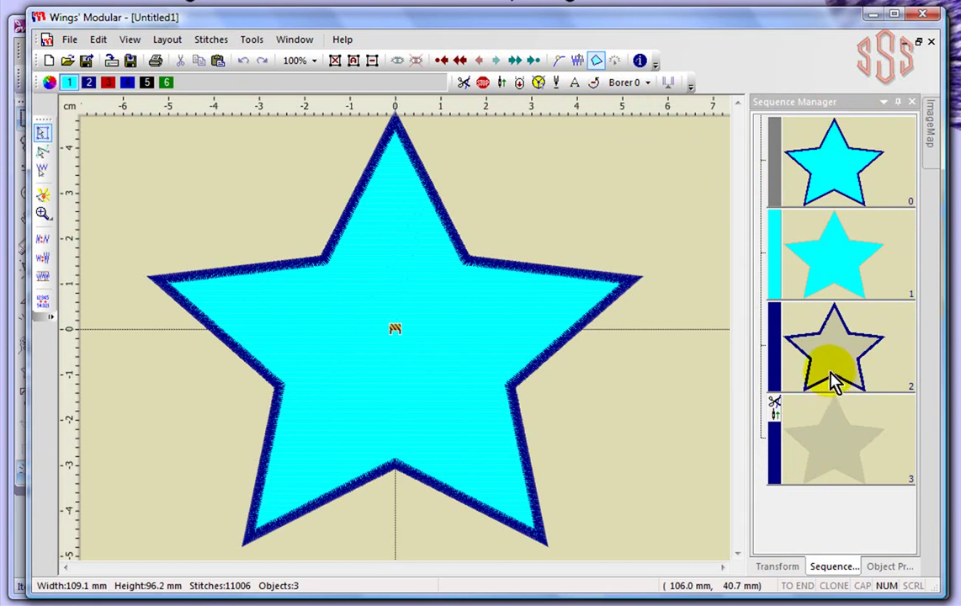
- Set the side panels to auto-hide and show the Sequence Manager listing the star's objects
mouse_move(929, 115)
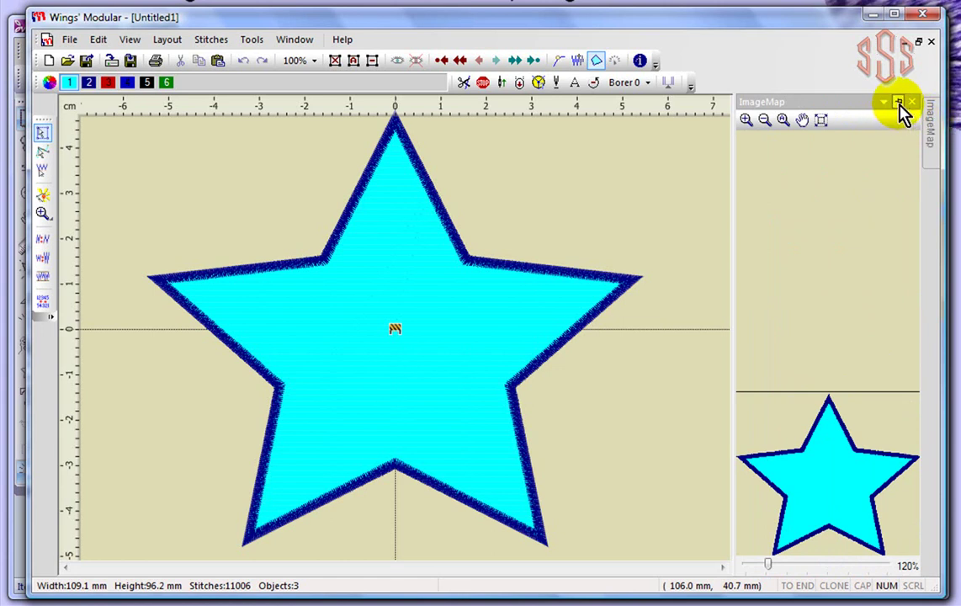
left_click(897, 103)
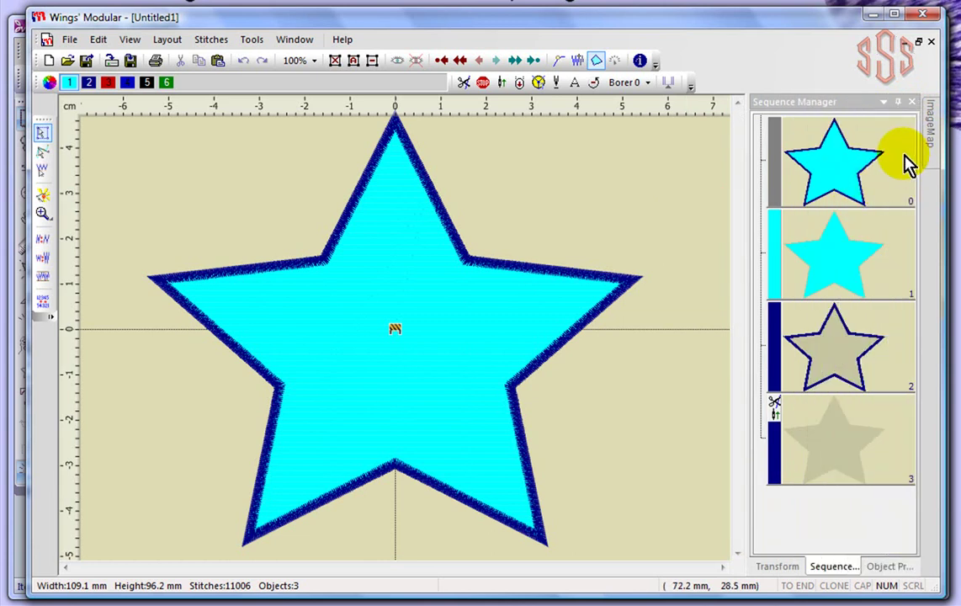
mouse_move(933, 150)
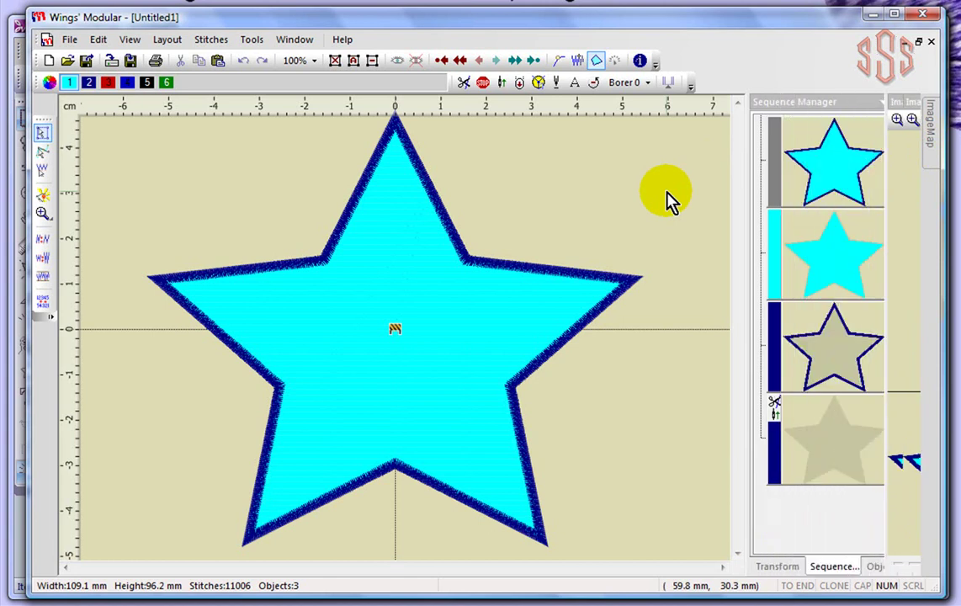
left_click(885, 568)
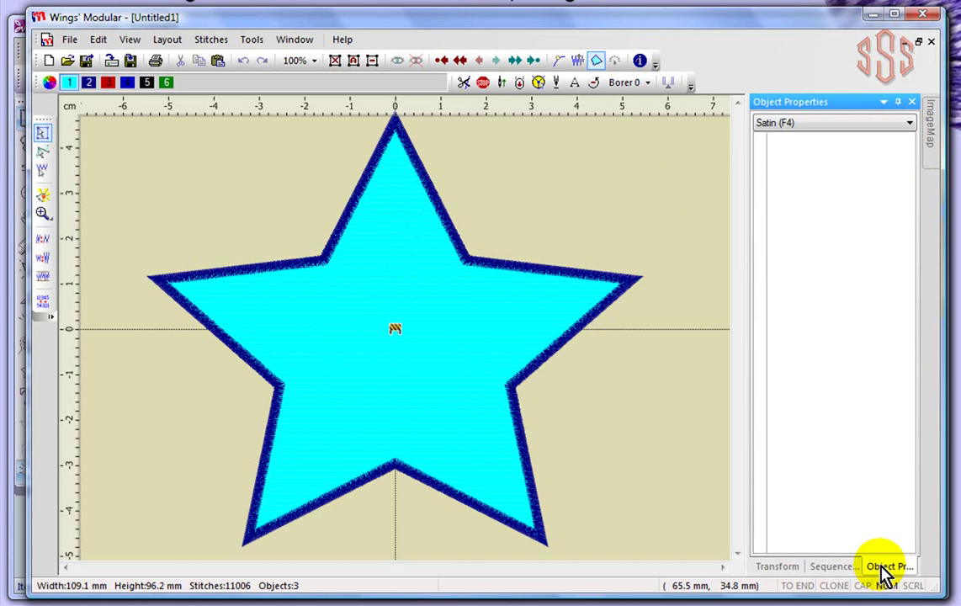
left_click(779, 569)
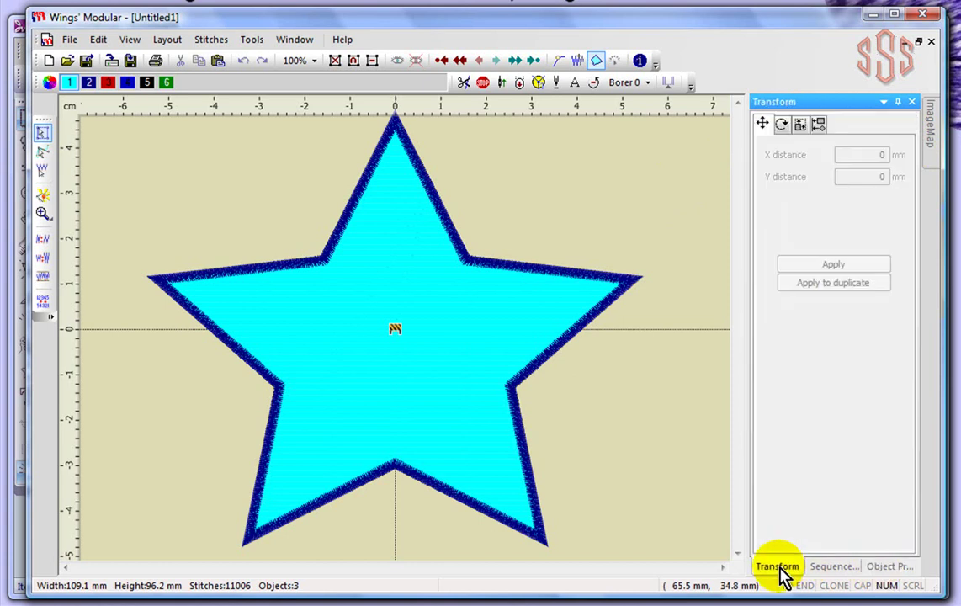
left_click(830, 576)
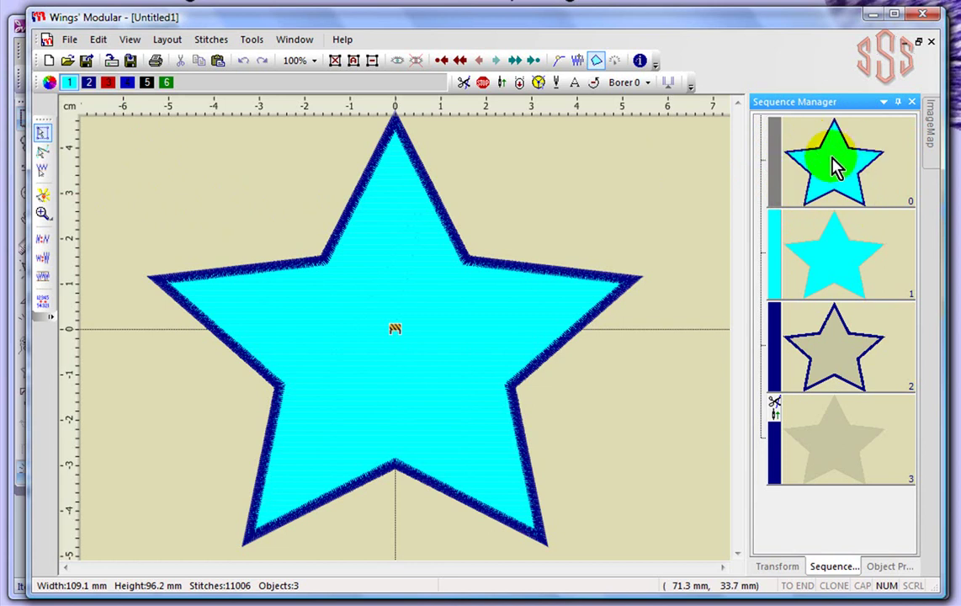
- Inspect each sequence item: whole star, cyan fill, dark blue outline, and the centre trim
left_click(795, 151)
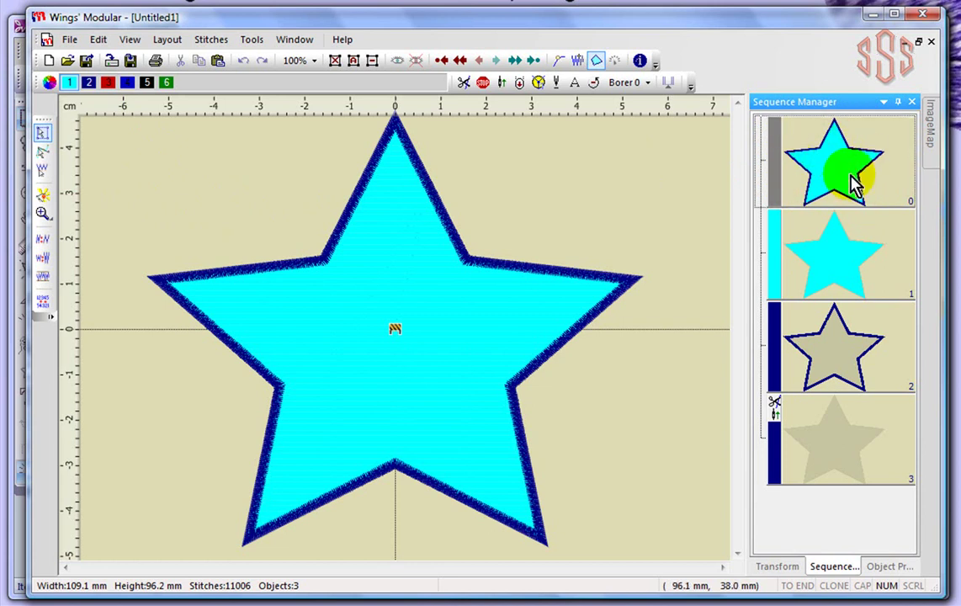
left_click(846, 264)
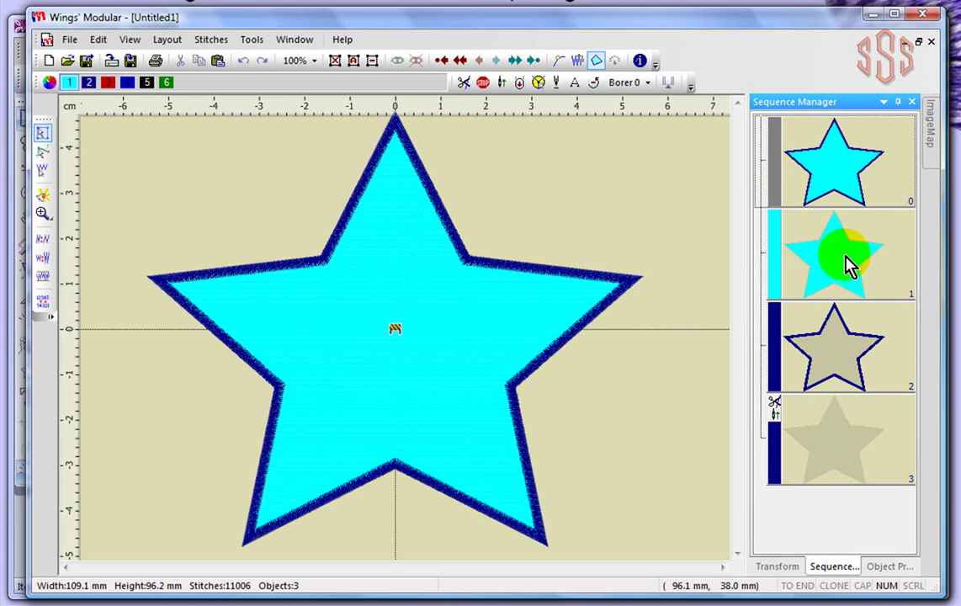
left_click(845, 355)
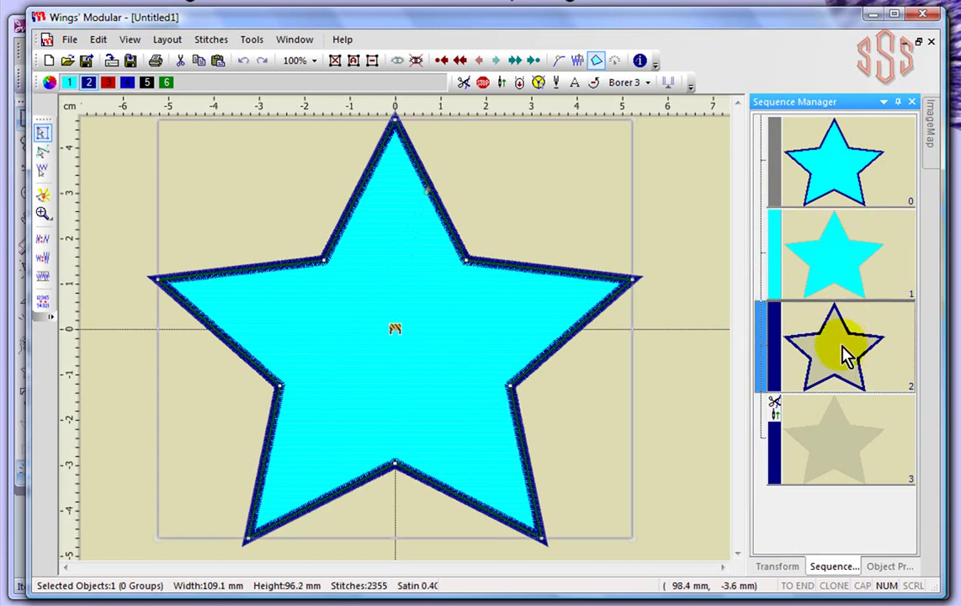
left_click(832, 445)
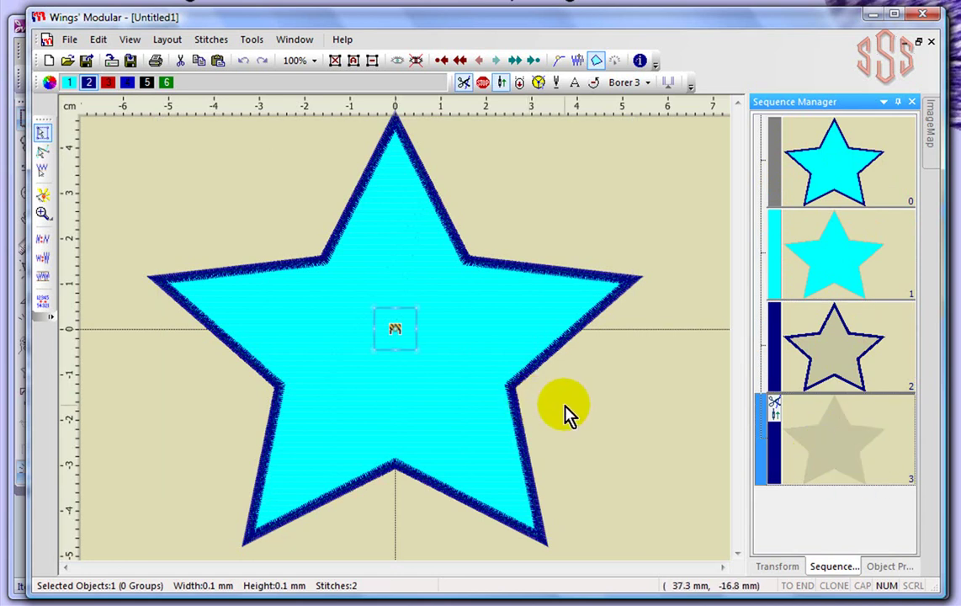
left_click(401, 319)
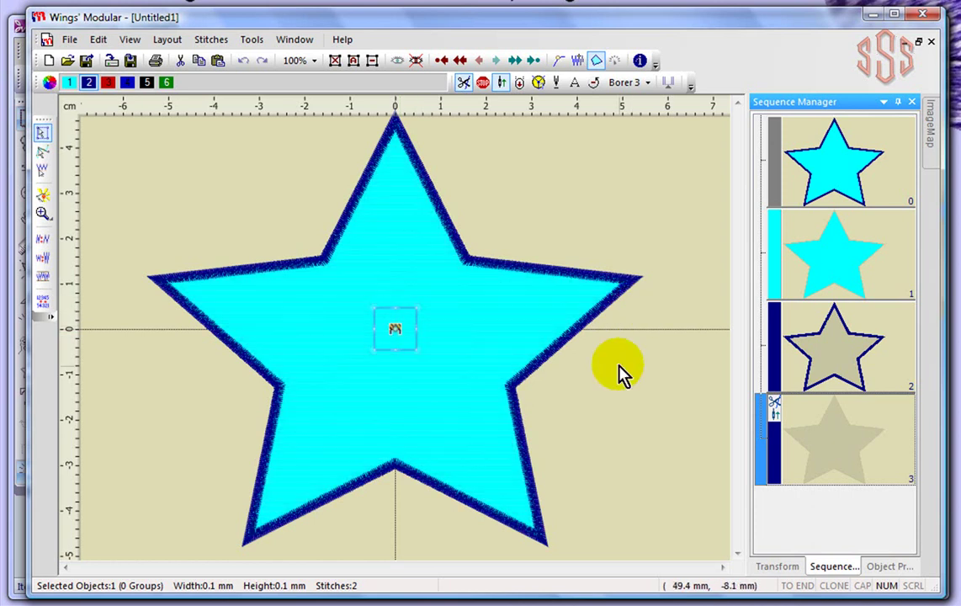
left_click(380, 329)
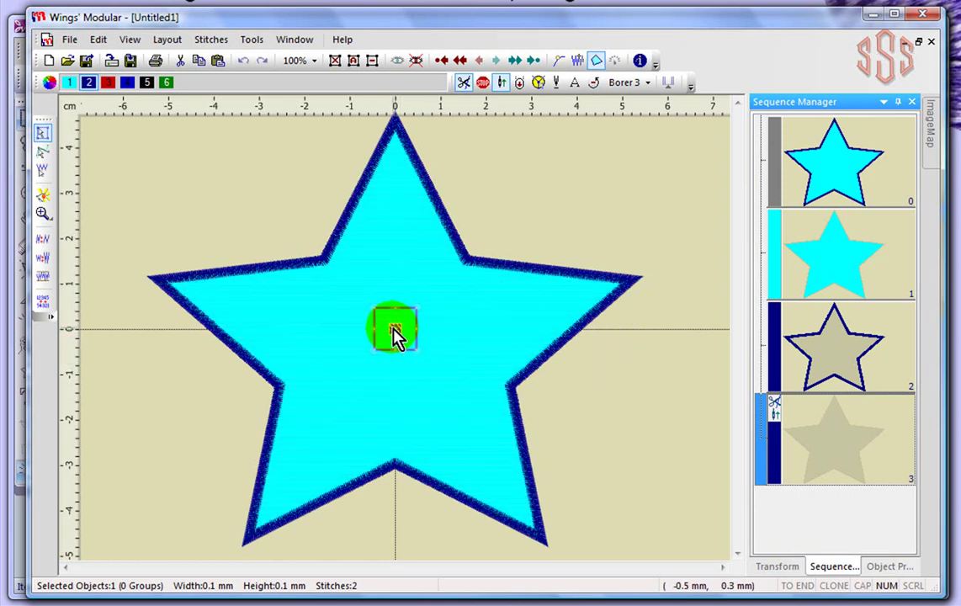
- Select the cyan fill star object, 104.4 x 92.0 mm with 8649 stitches
left_click(851, 239)
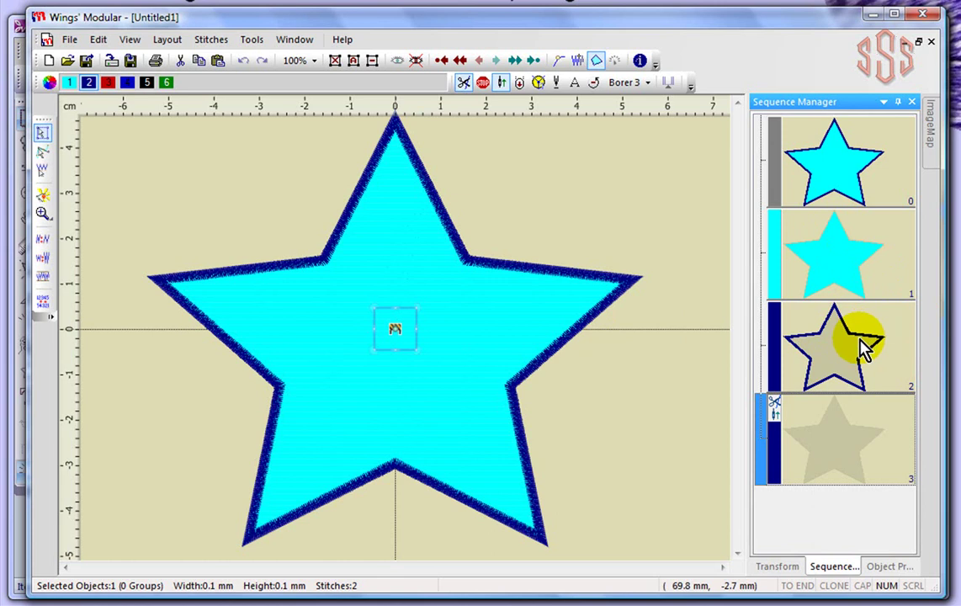
left_click(823, 265)
left_click(789, 255)
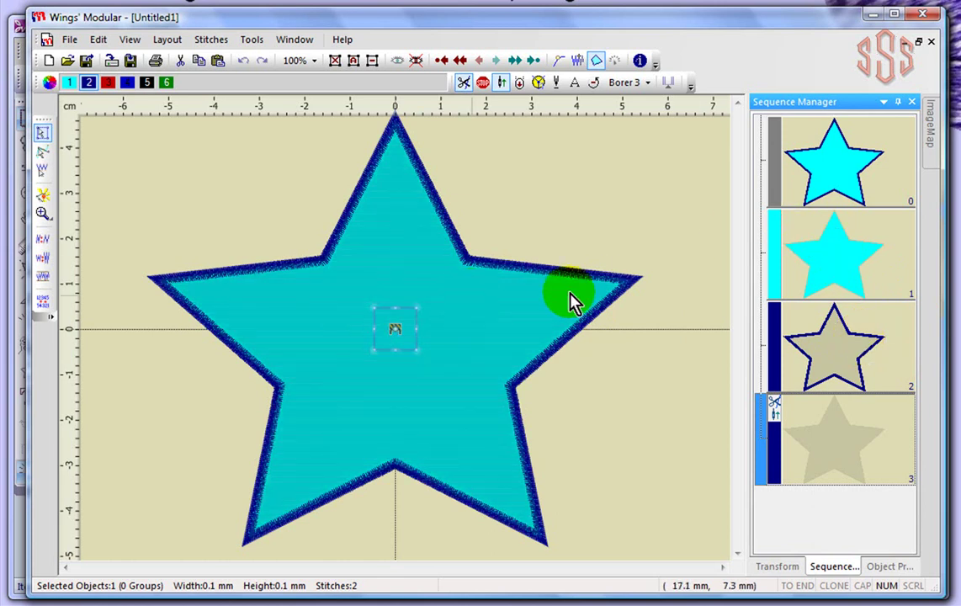
left_click(828, 250)
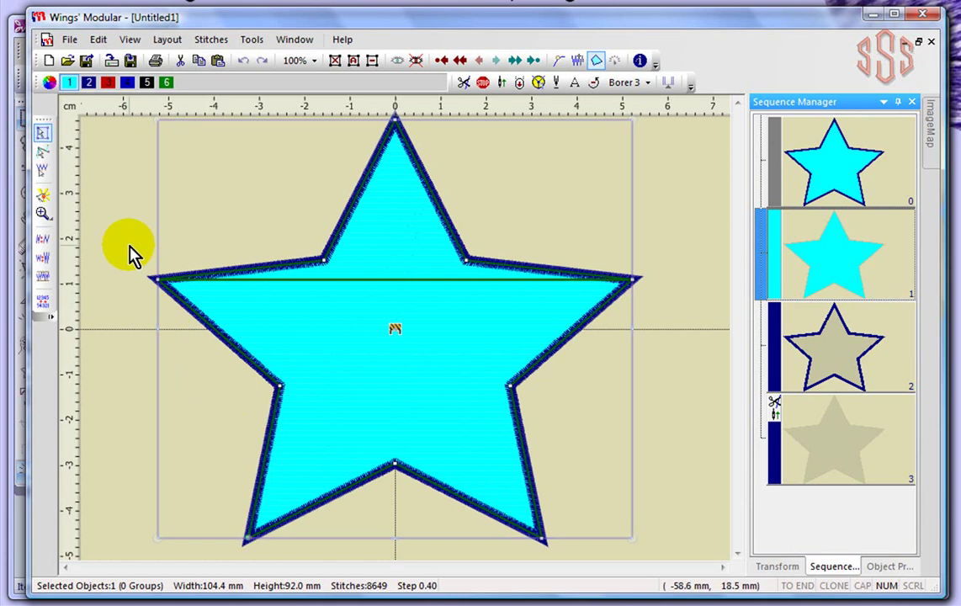
- Convert the cyan fill star to a Venere Cut and add a trim at its start
right_click(409, 177)
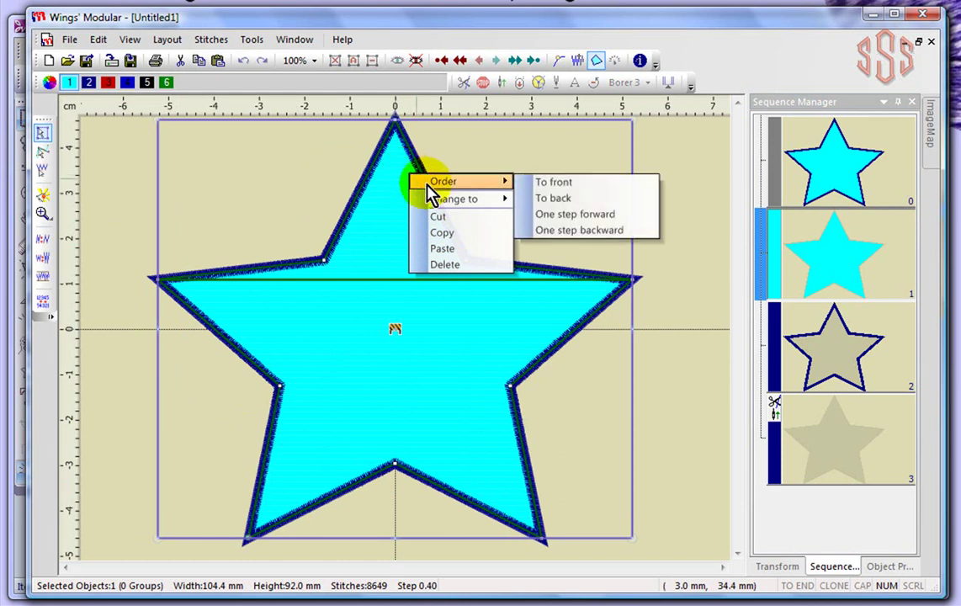
mouse_move(453, 202)
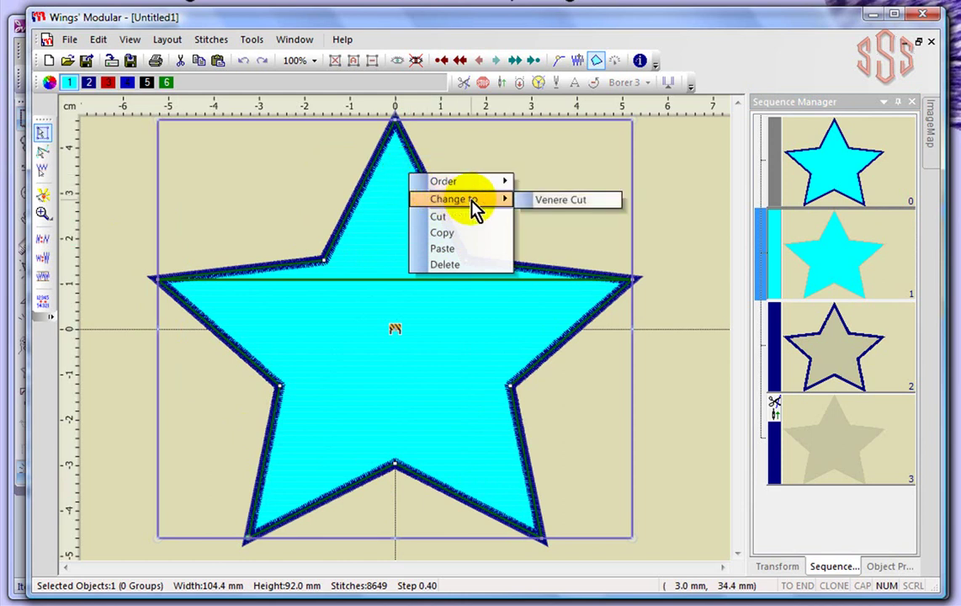
left_click(562, 204)
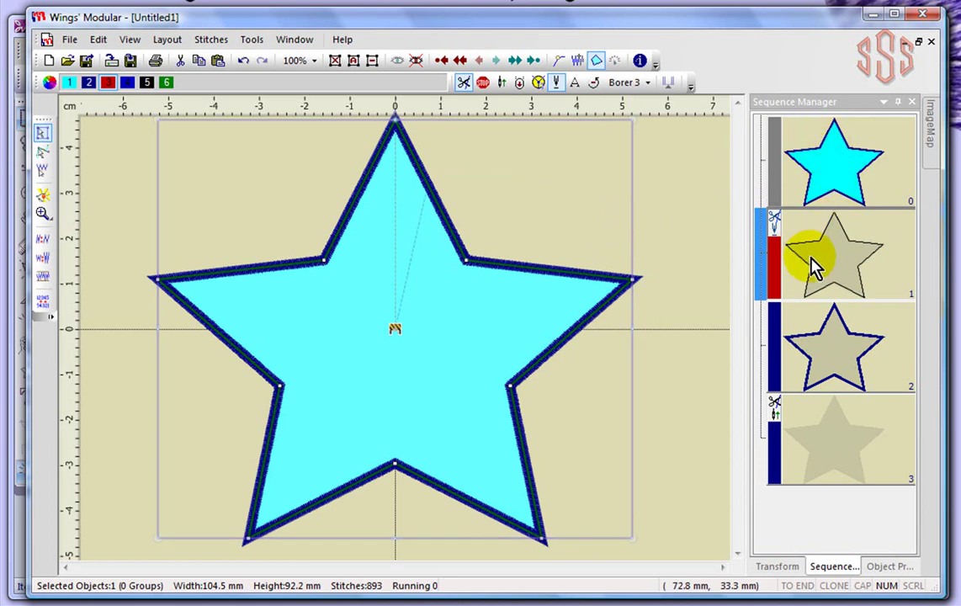
left_click(774, 221)
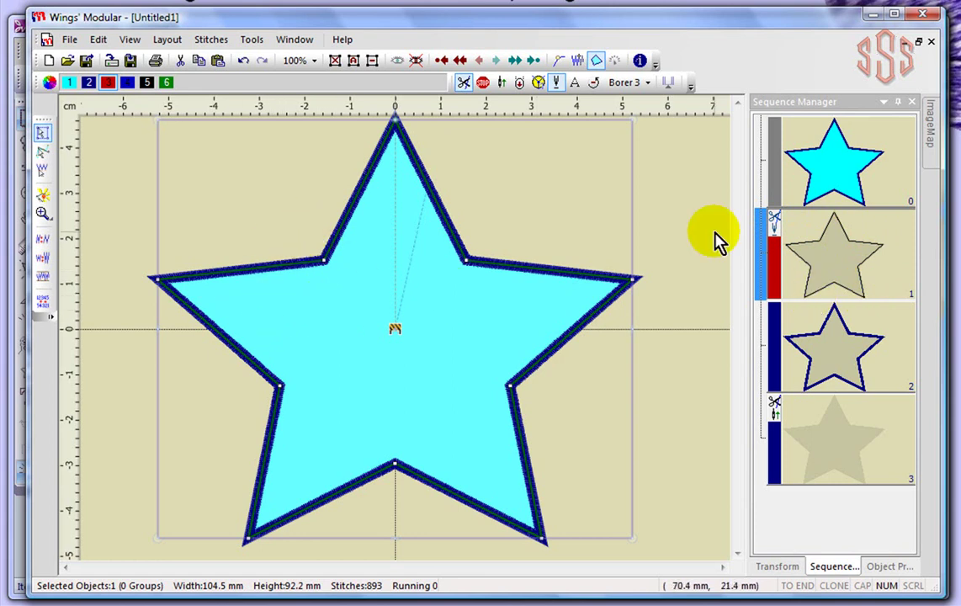
- Inspect the Venere Cut stitching at the star's dark blue border, then zoom out and deselect
scroll(694, 208, "up", 1)
scroll(368, 262, "up", 5)
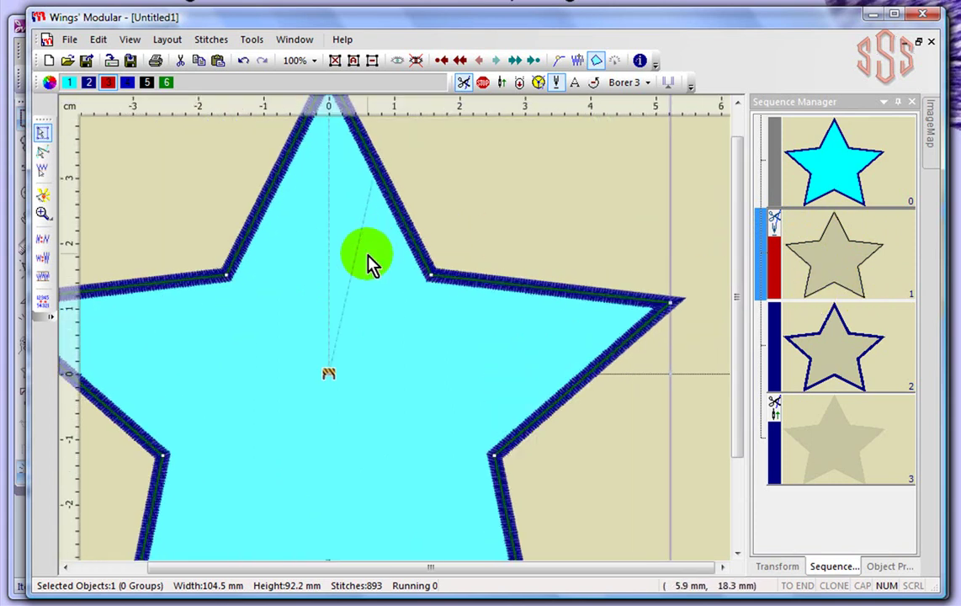
scroll(370, 261, "up", 1)
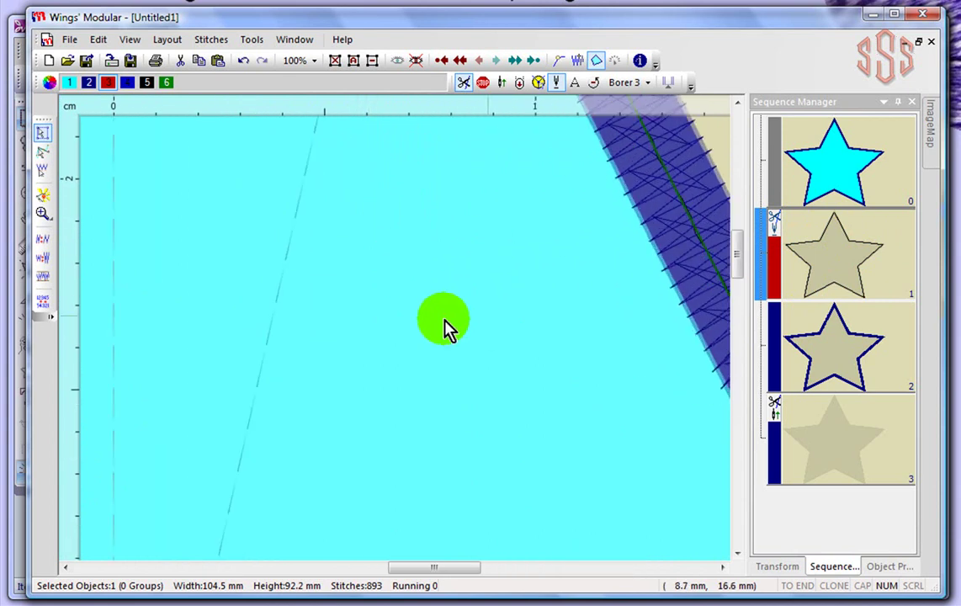
scroll(476, 300, "up", 1)
scroll(476, 301, "down", 3)
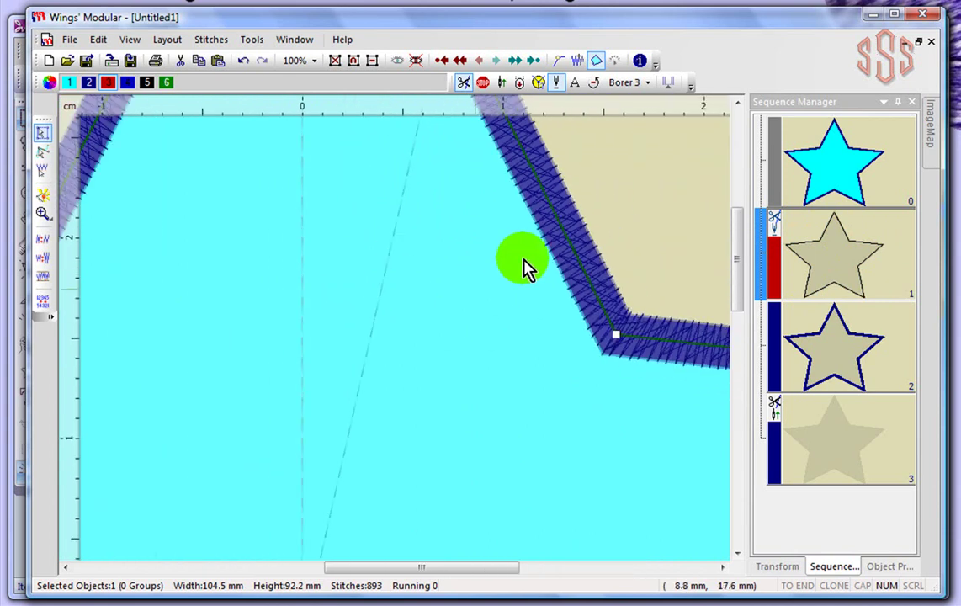
left_click(560, 249)
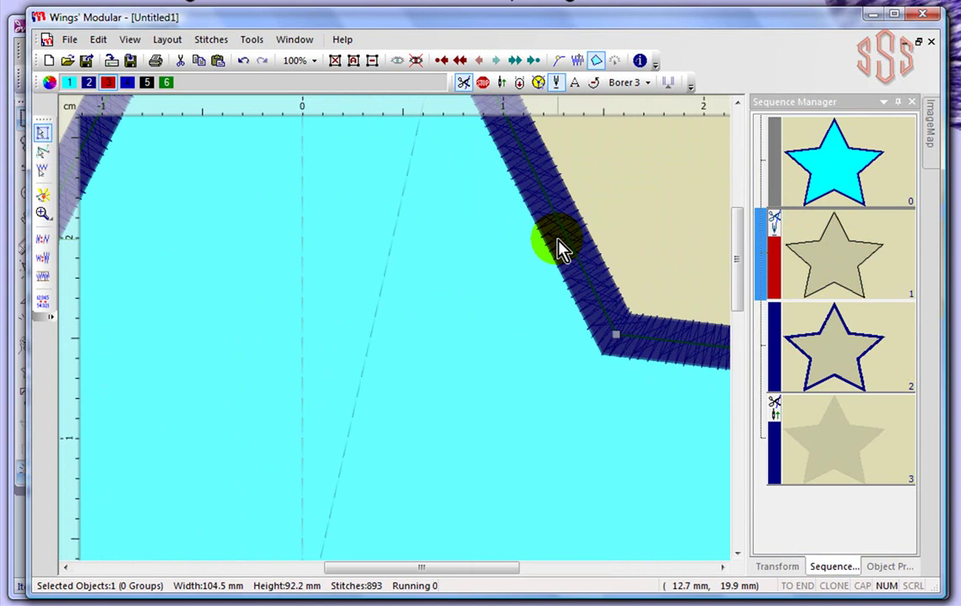
scroll(561, 250, "down", 2)
scroll(560, 249, "down", 2)
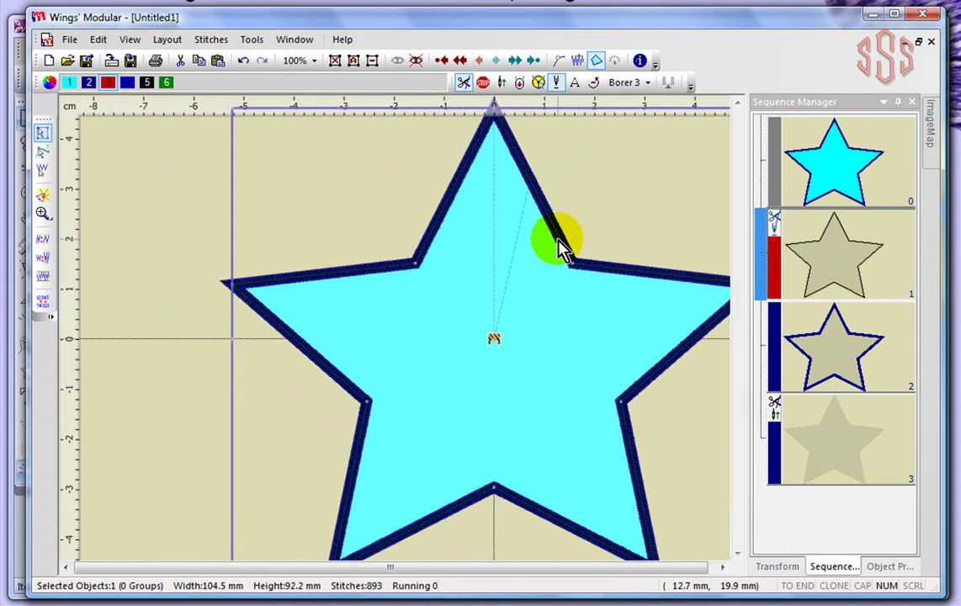
scroll(560, 249, "down", 2)
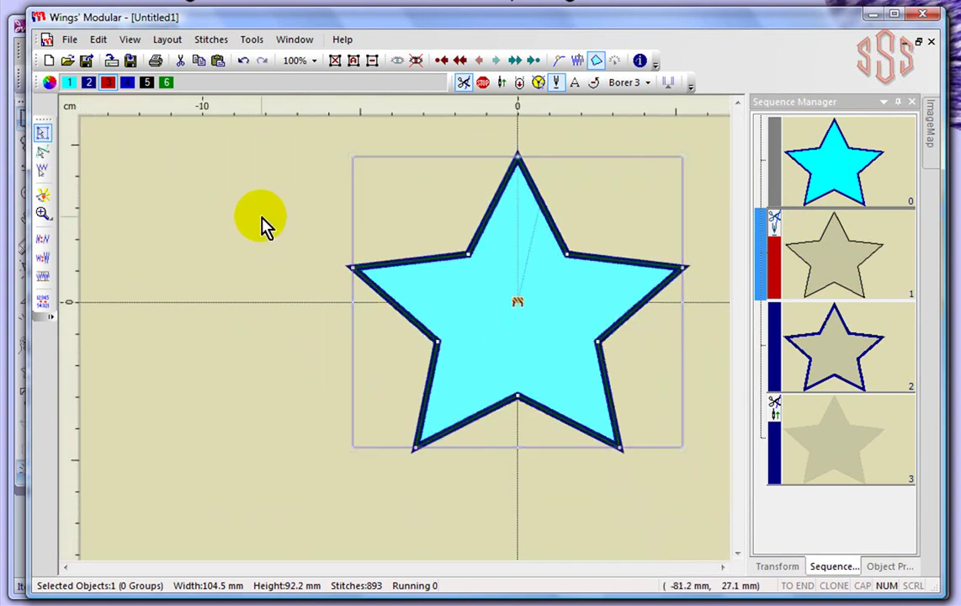
key("Escape")
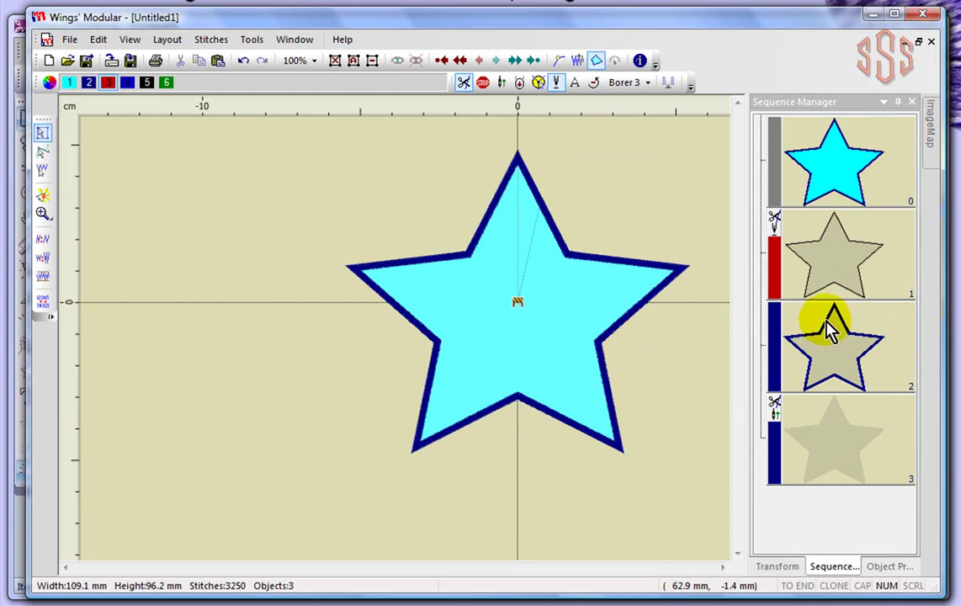
- Open the File menu
left_click(71, 44)
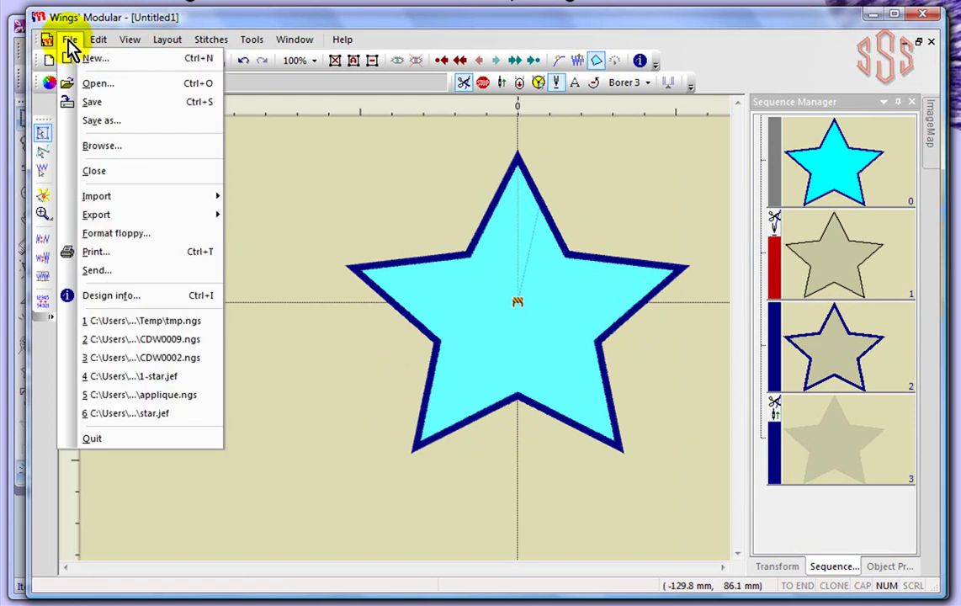
- Open the print preview of the star design
left_click(105, 254)
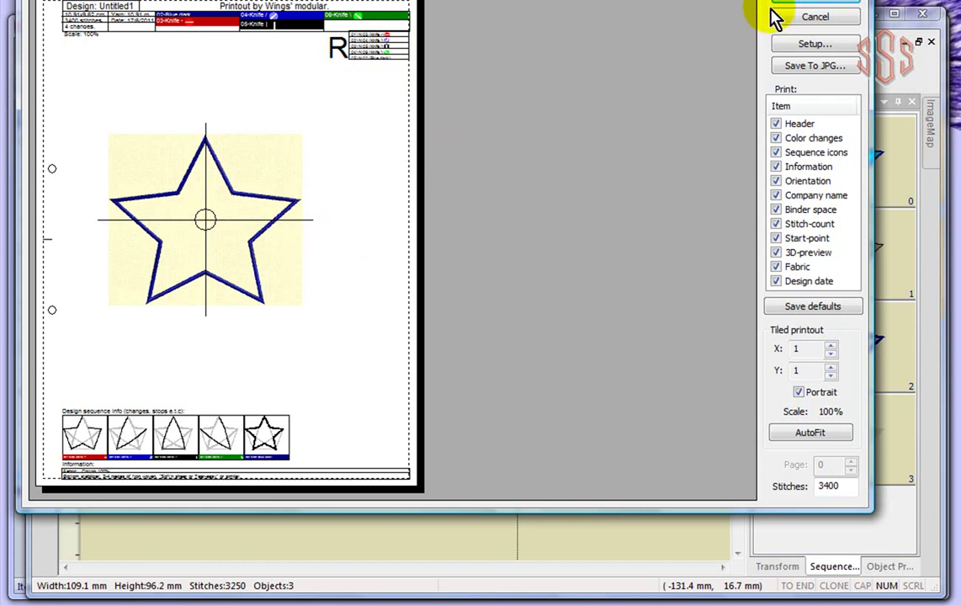
left_click(824, 7)
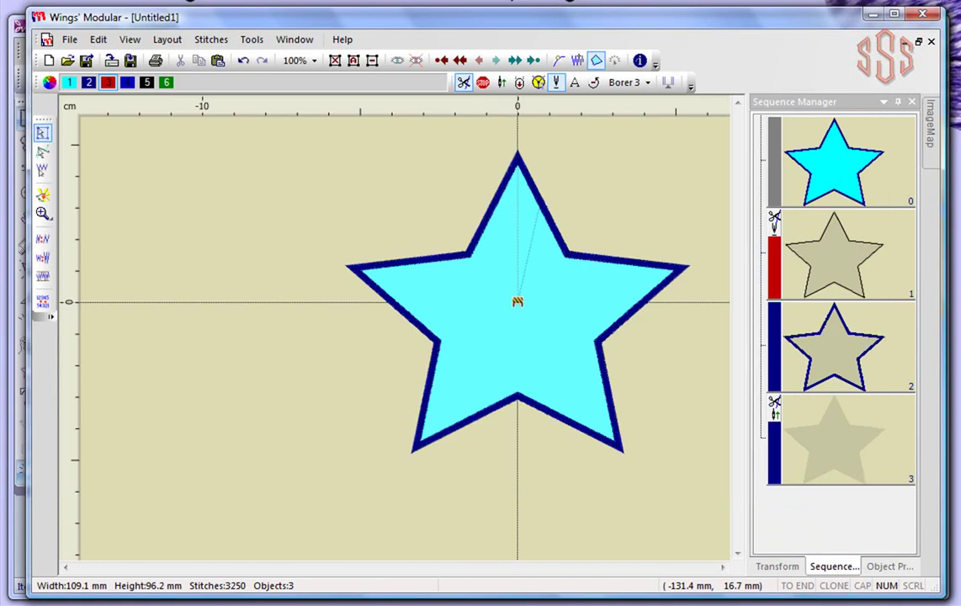